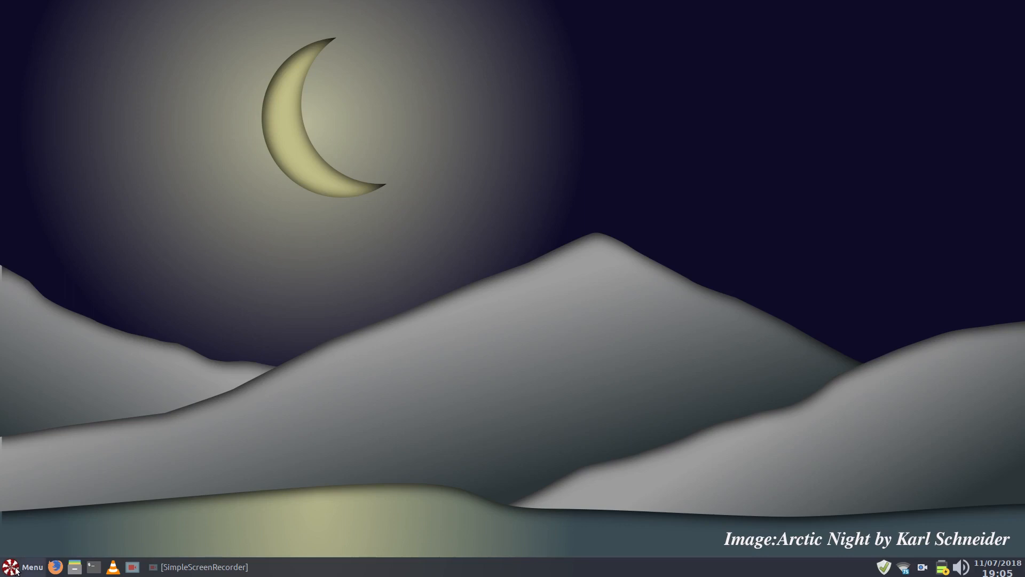
# Step: Open the Whisker Menu properties and display the list of search actions
pyautogui.click(16, 569)
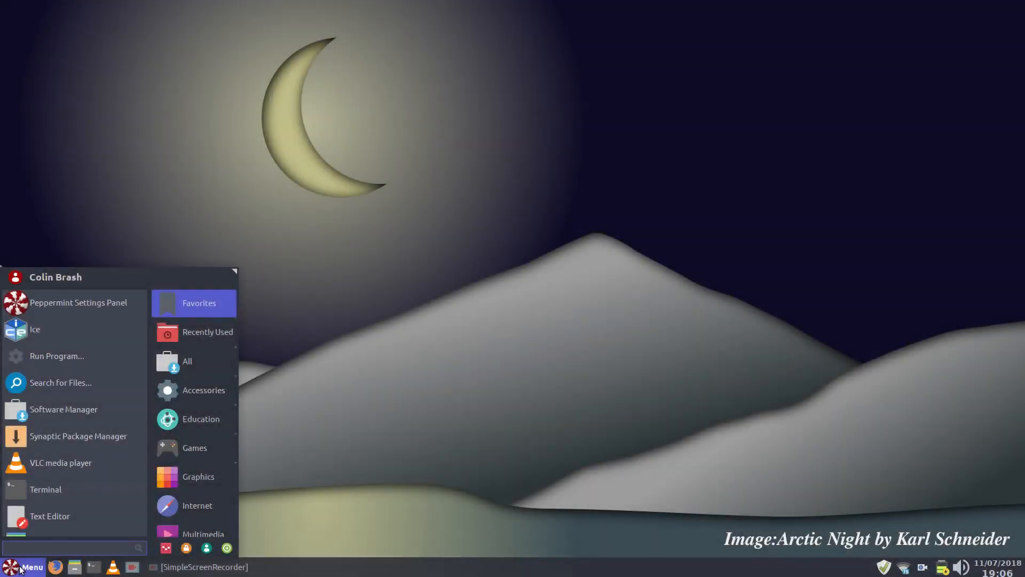
pyautogui.click(17, 568)
pyautogui.click(20, 569)
pyautogui.click(20, 570)
pyautogui.rightClick(20, 570)
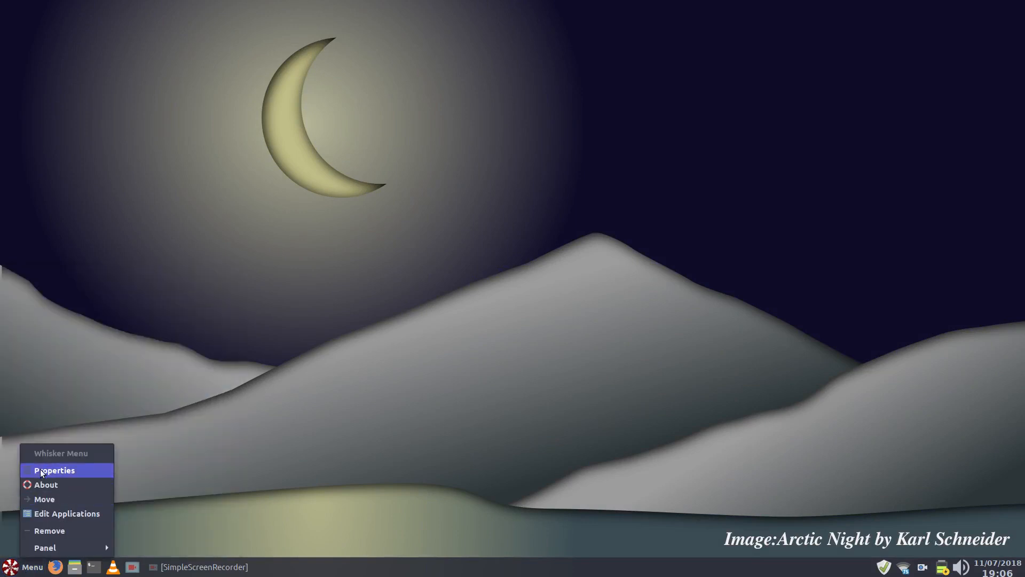
pyautogui.click(19, 571)
pyautogui.rightClick(20, 571)
pyautogui.click(78, 470)
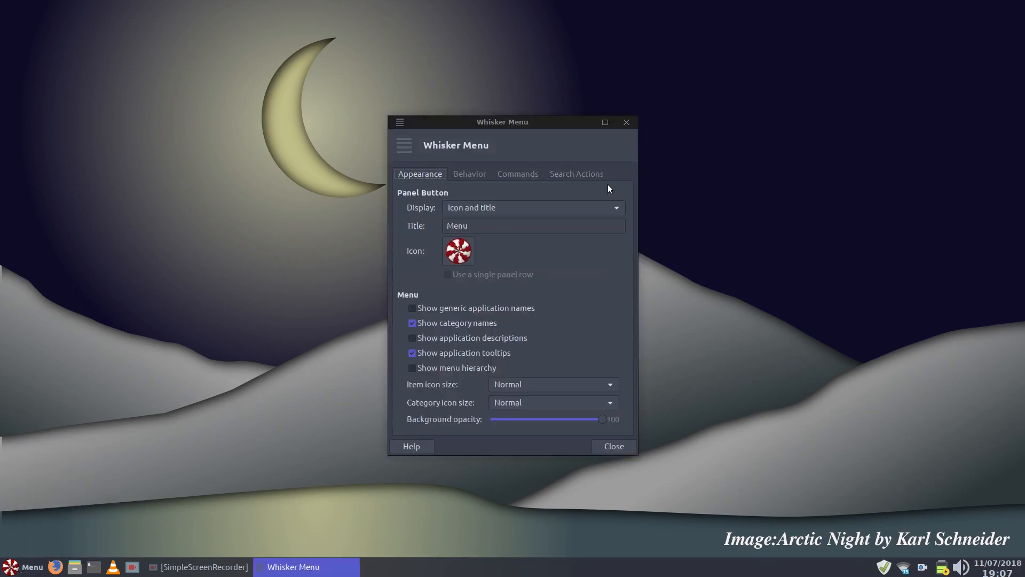
pyautogui.click(556, 177)
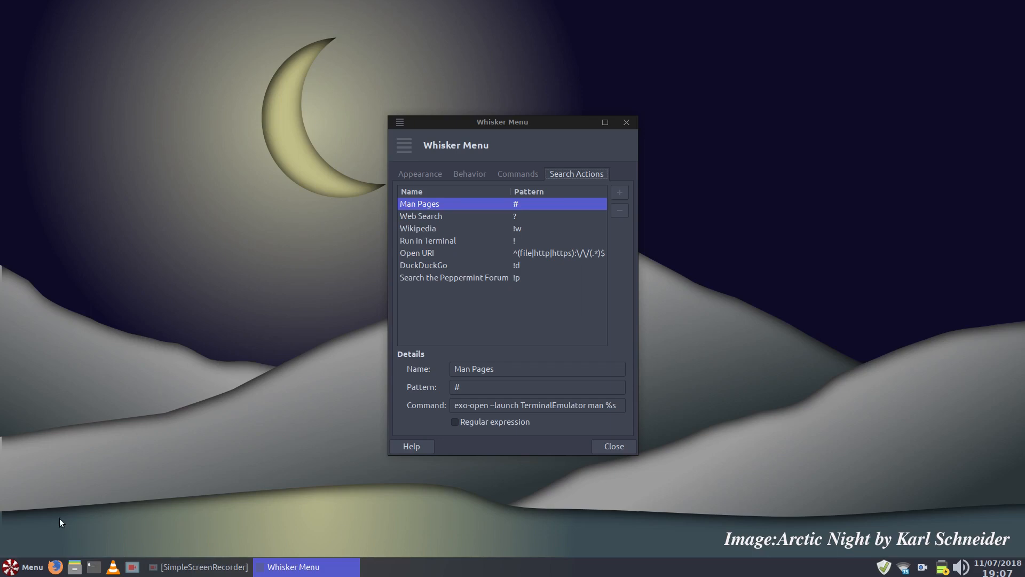
# Step: Run the Man Pages search action from the application menu with the query "#lsblk"
pyautogui.click(24, 567)
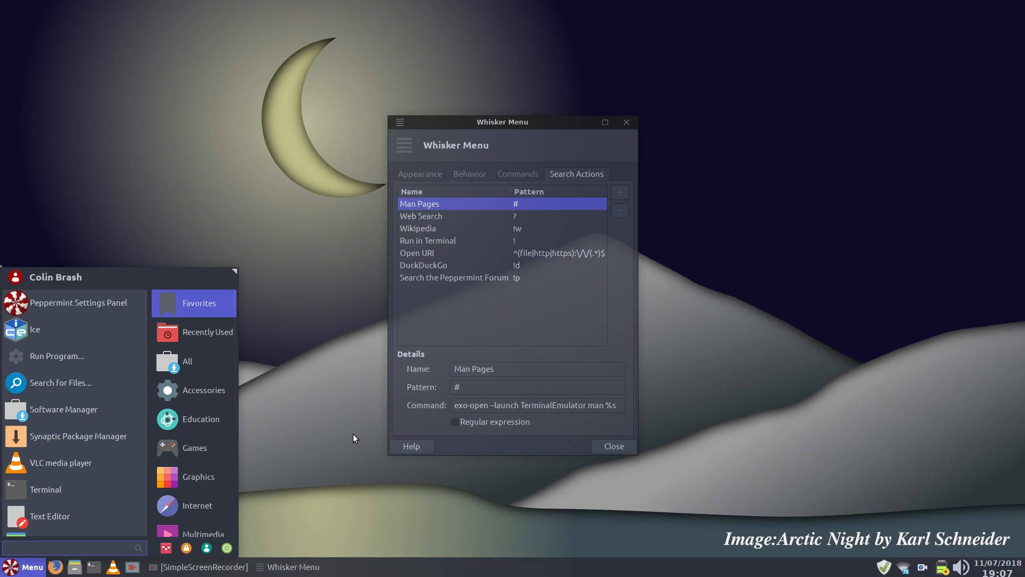
pyautogui.click(15, 570)
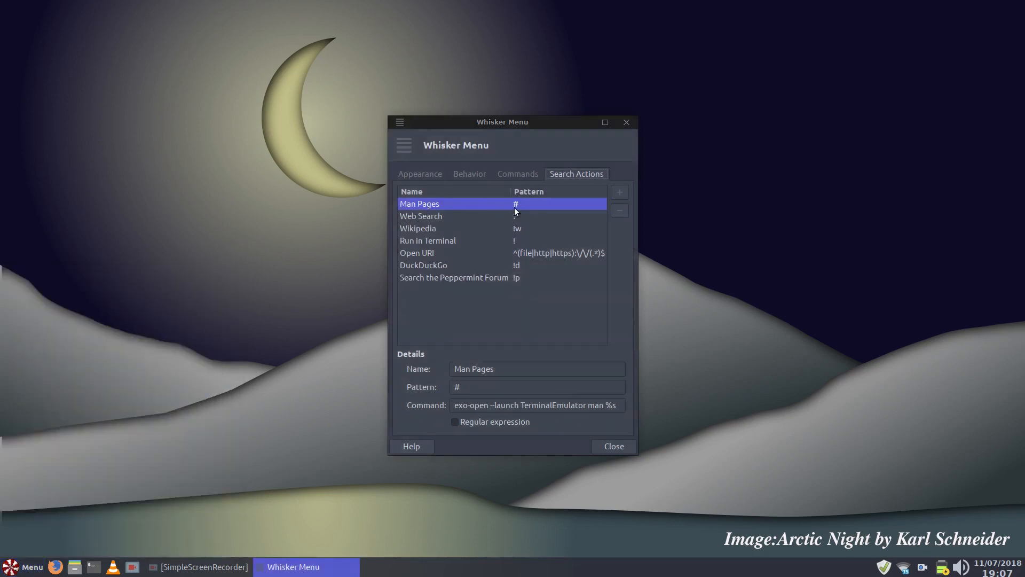
pyautogui.click(3, 572)
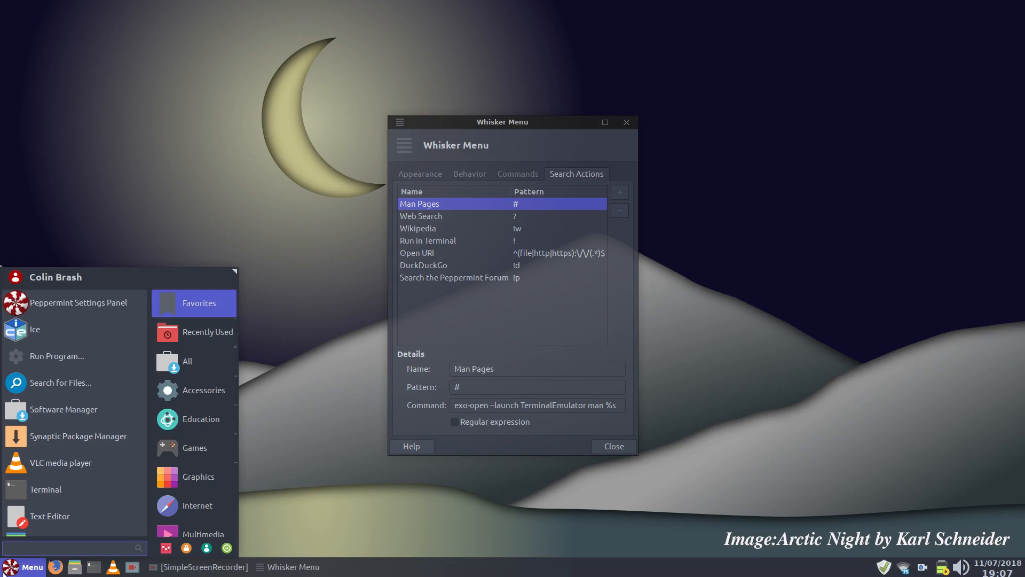
pyautogui.write('#')
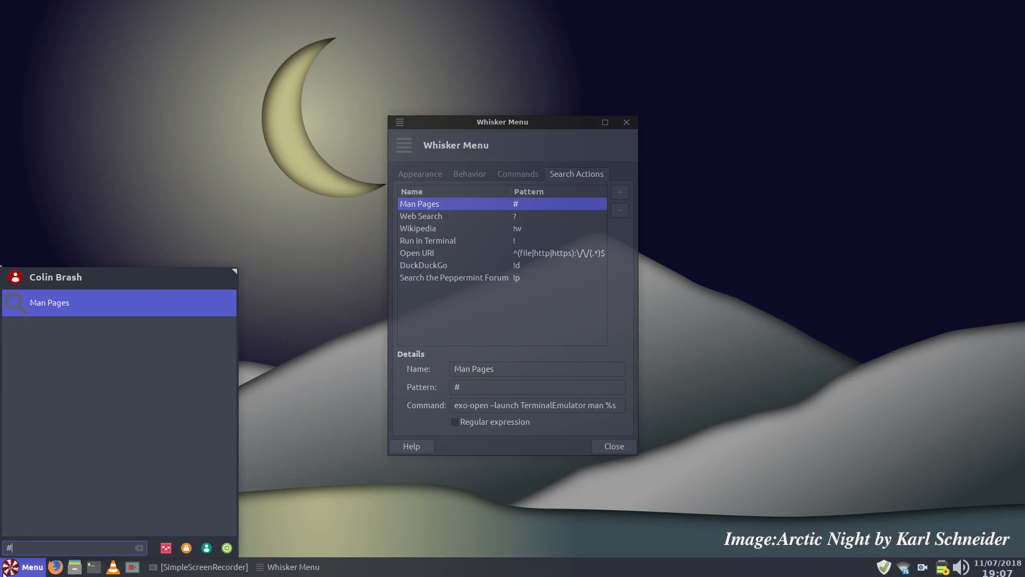
pyautogui.write('lsblk')
pyautogui.press('Return')
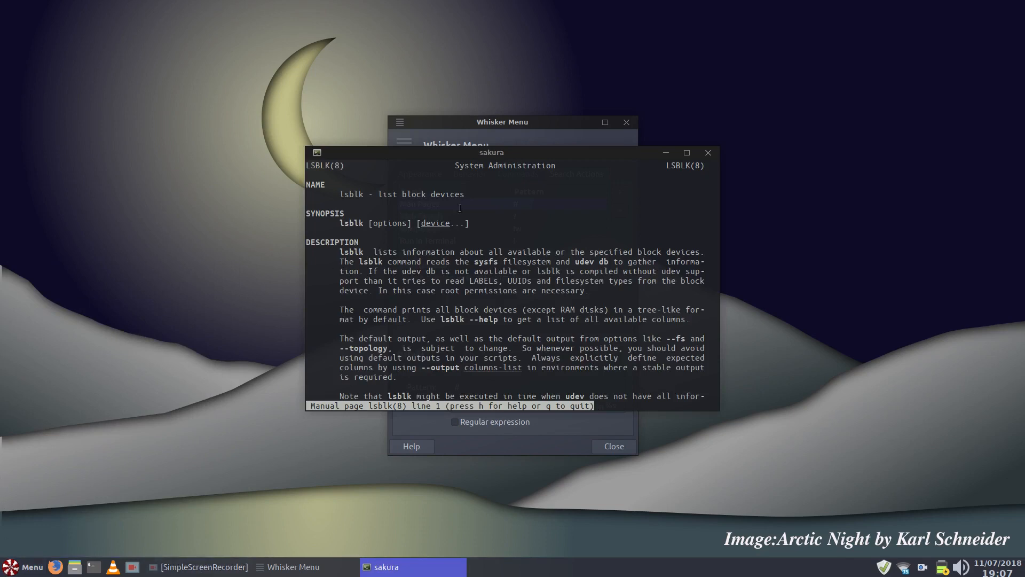
# Step: Look through the options in the lsblk manual page, moving its window off the search actions list, and close the terminal
pyautogui.scroll(-10, 529, 210)
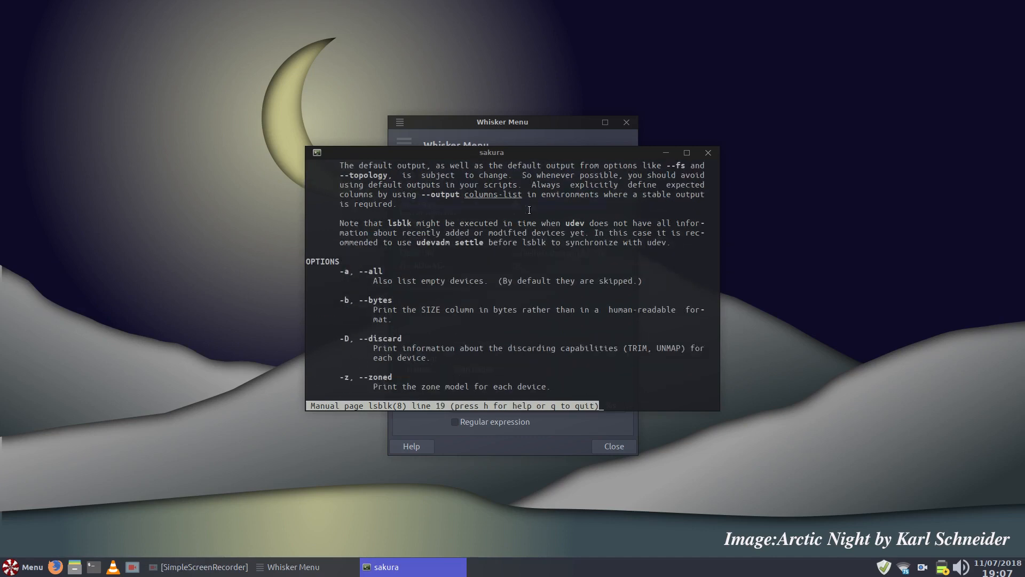
pyautogui.scroll(-15, 529, 210)
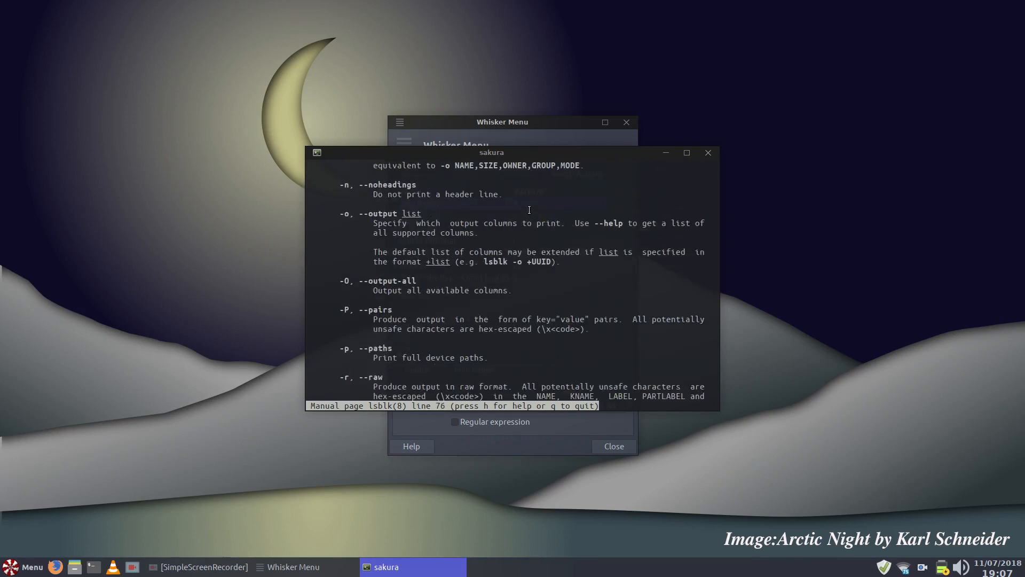
pyautogui.scroll(-5, 530, 210)
pyautogui.scroll(10, 529, 210)
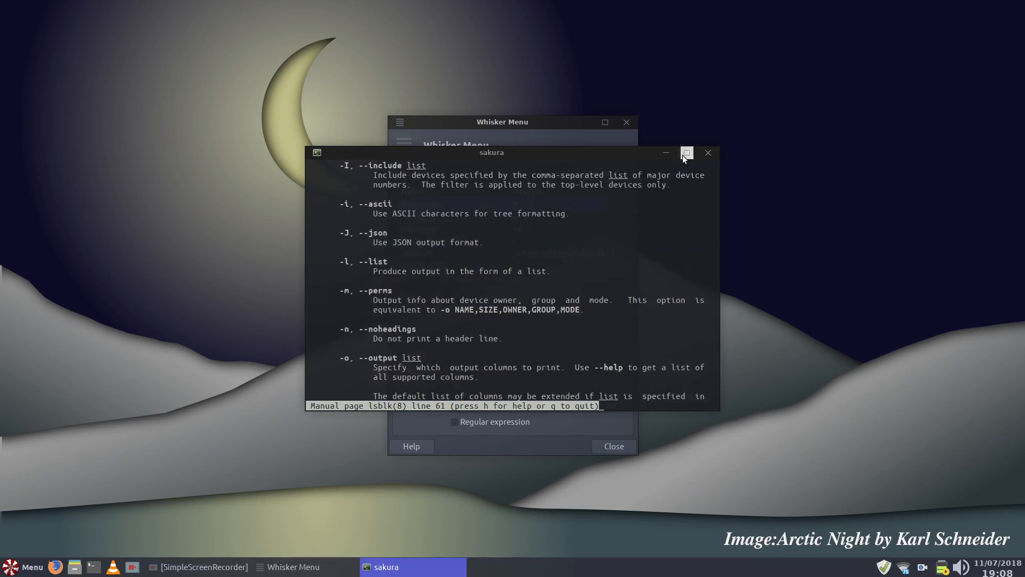
pyautogui.moveTo(543, 149); pyautogui.dragTo(523, 223)
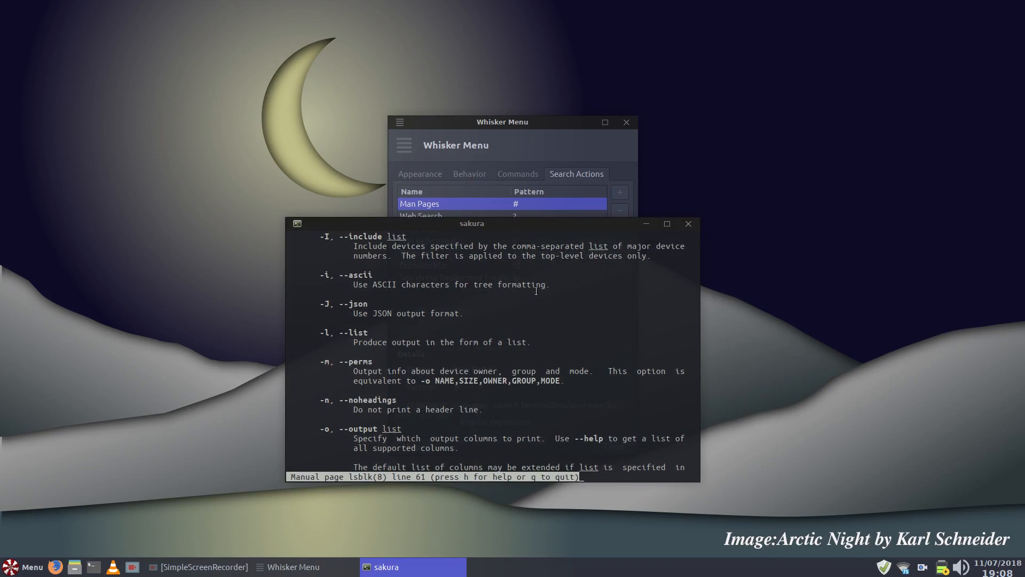
pyautogui.scroll(-11, 588, 260)
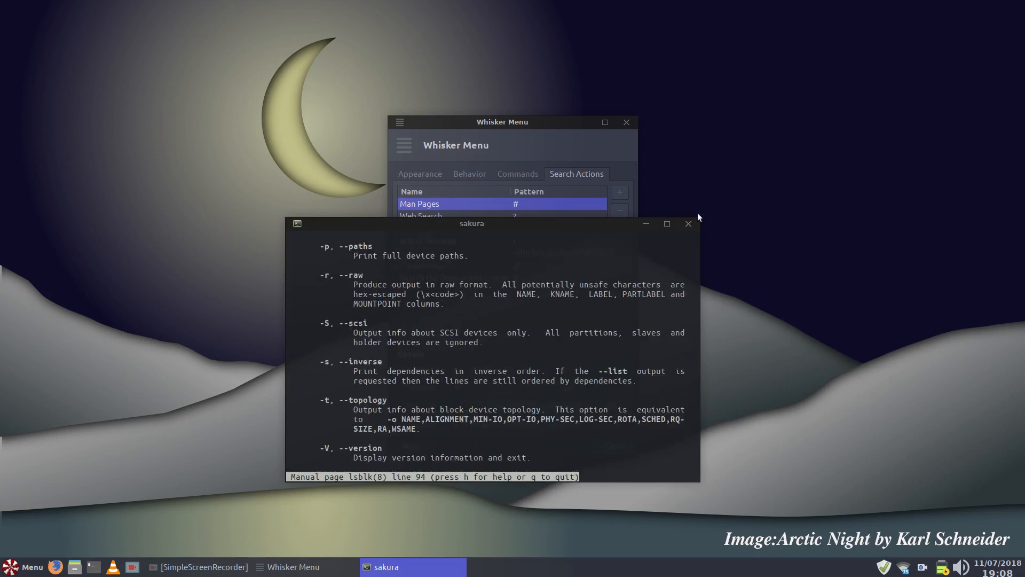
pyautogui.click(688, 224)
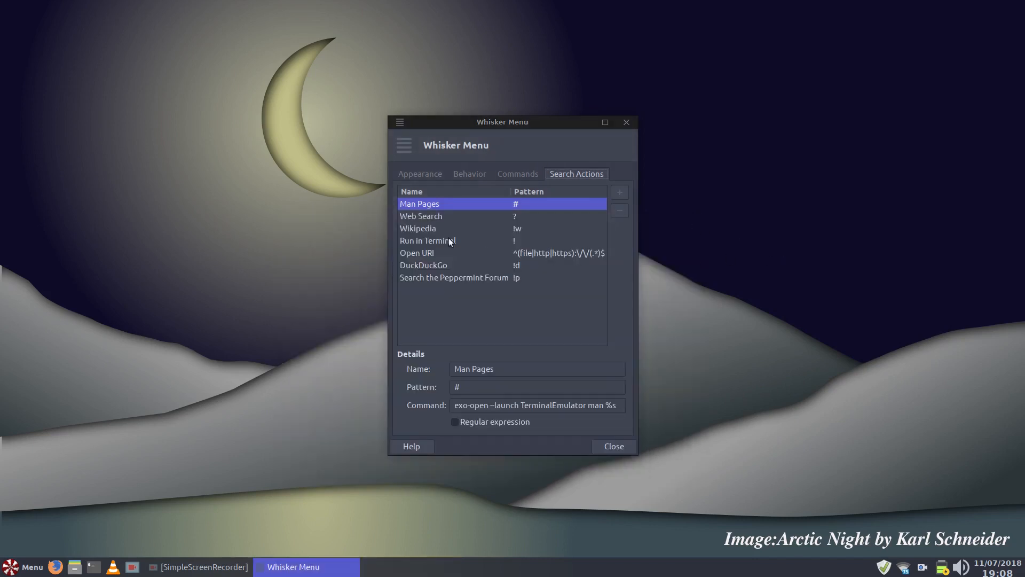
# Step: Select the Web Search action in the list and run it from the application menu with the query "?peppermint linux"
pyautogui.click(418, 216)
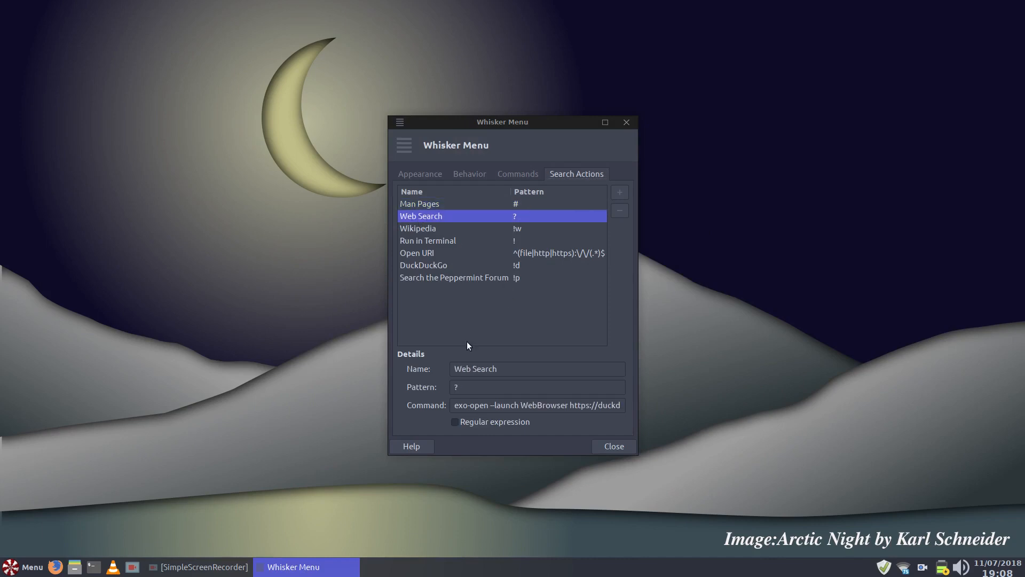
pyautogui.click(22, 573)
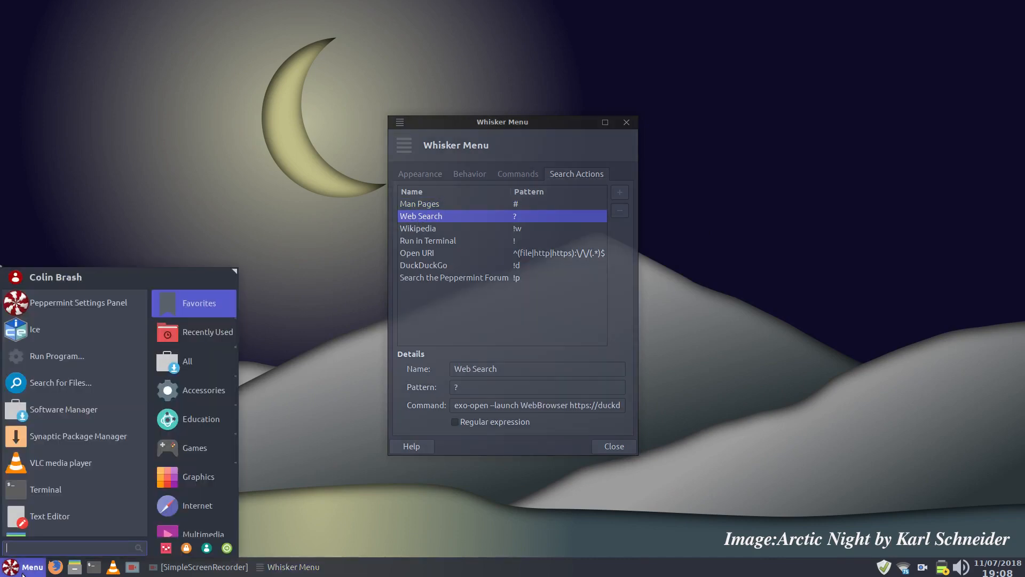
pyautogui.write('?')
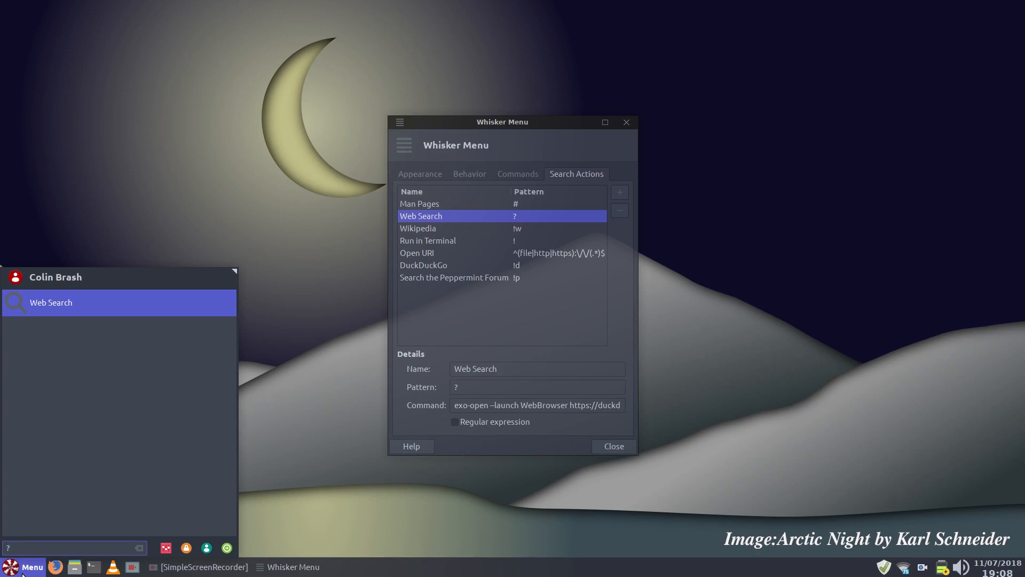
pyautogui.write('peppermint linux')
pyautogui.press('Return')
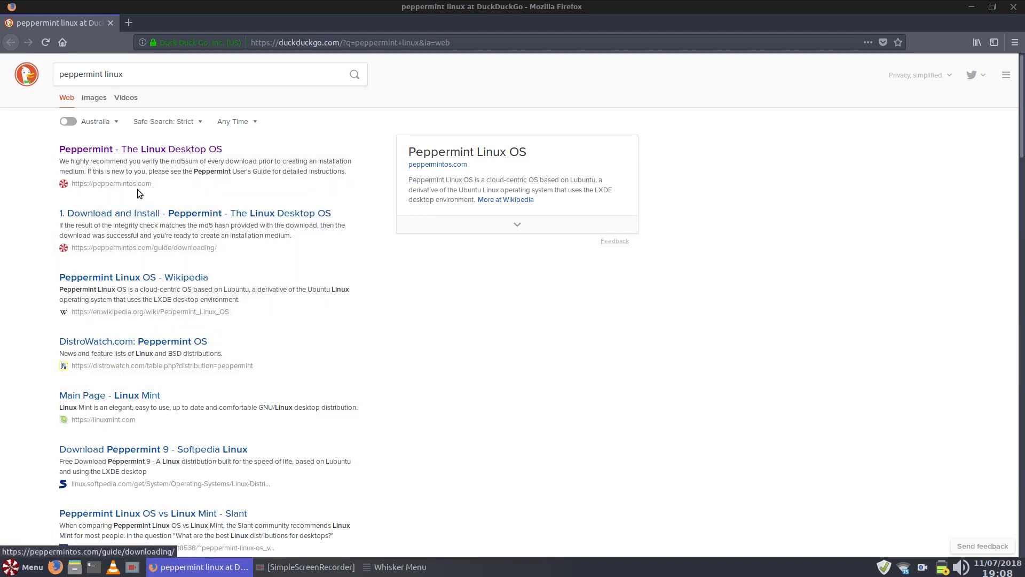
# Step: Open the peppermintos.com result, look over the Peppermint home page, and close the browser
pyautogui.click(153, 154)
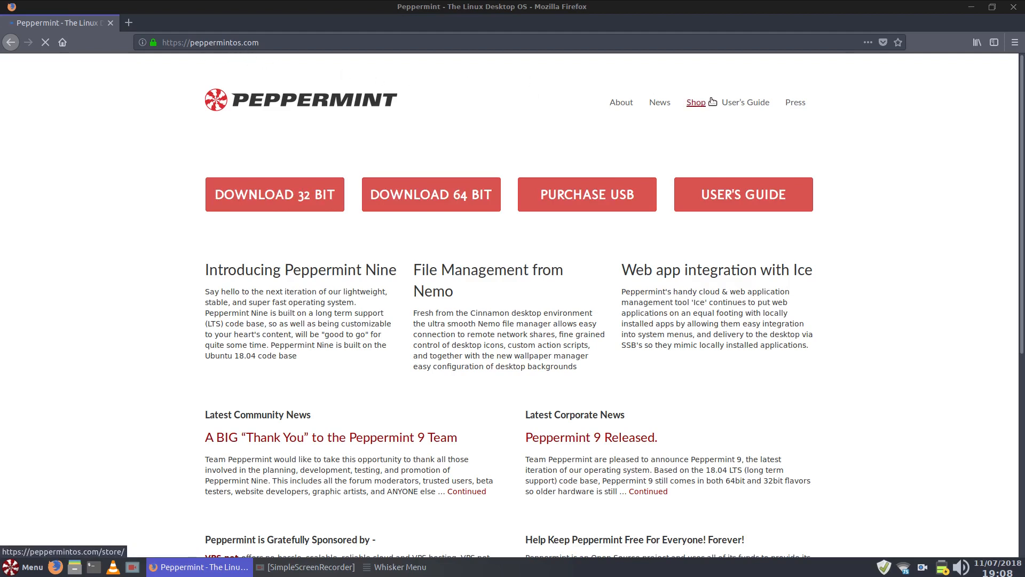
pyautogui.scroll(-2, 801, 334)
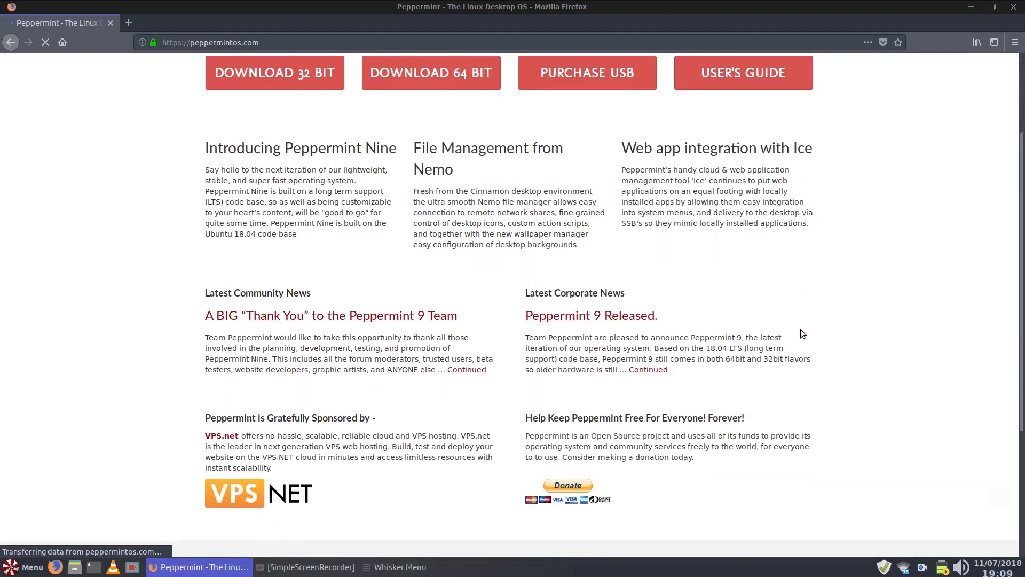
pyautogui.scroll(2, 801, 334)
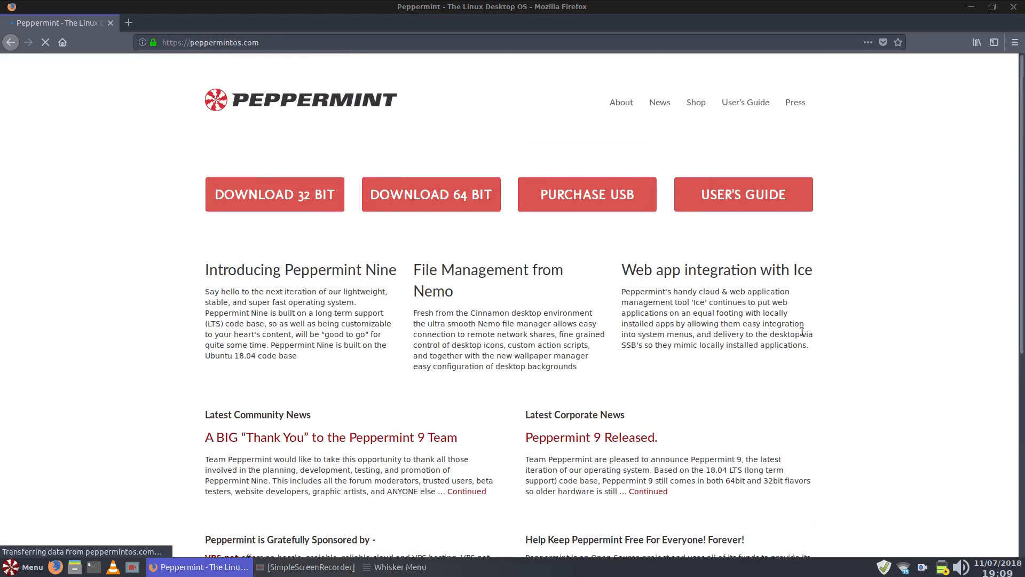
pyautogui.click(1014, 7)
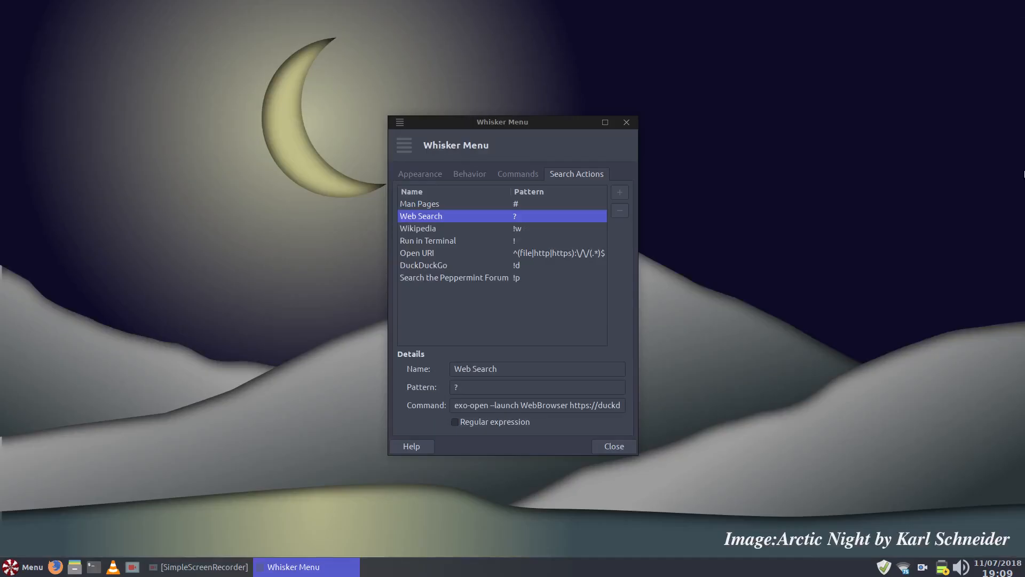
# Step: Select the Wikipedia action, run it from the application menu with the query "!wpeppermint", and close the browser
pyautogui.click(415, 232)
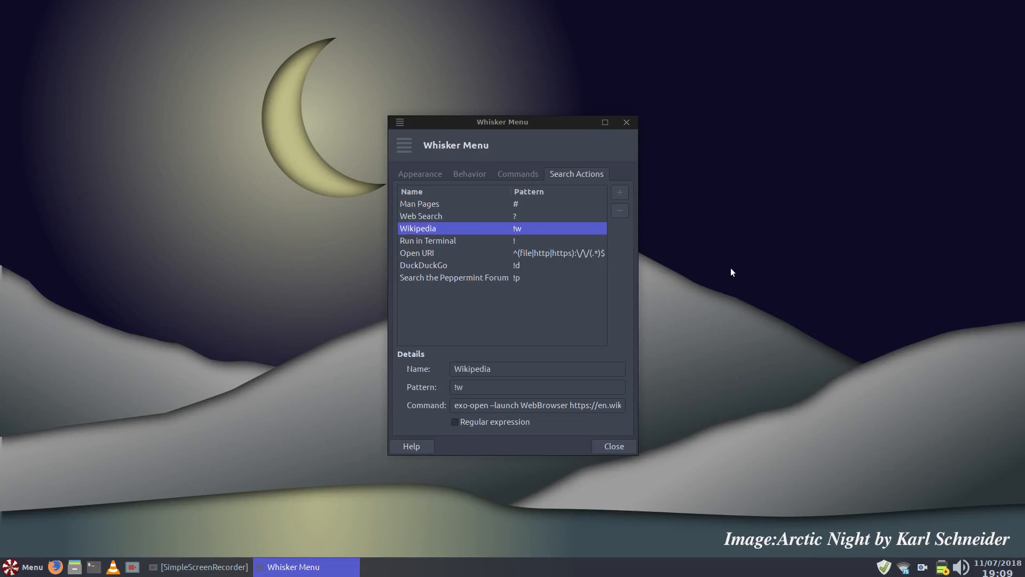
pyautogui.press('super')
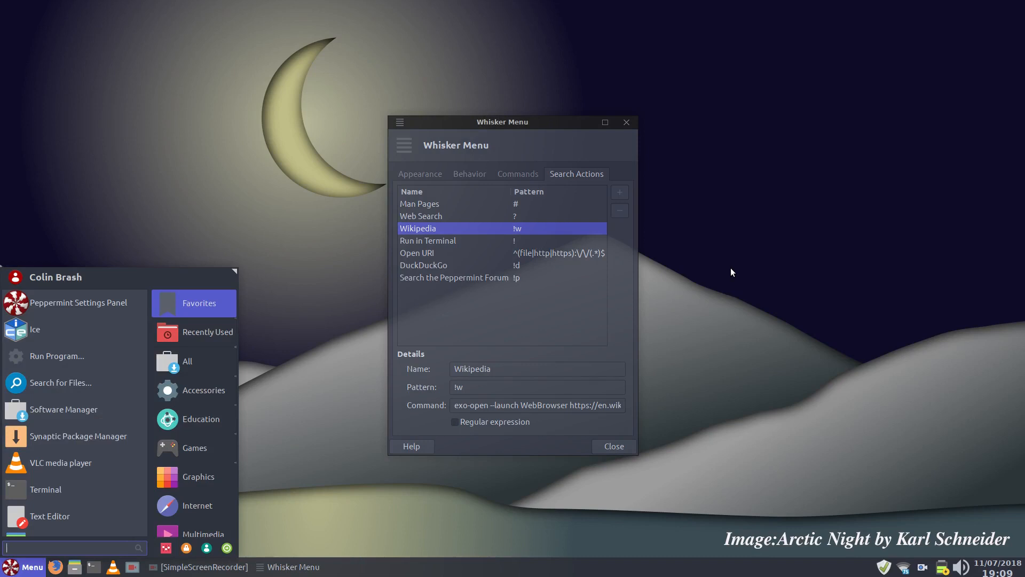
pyautogui.write('!')
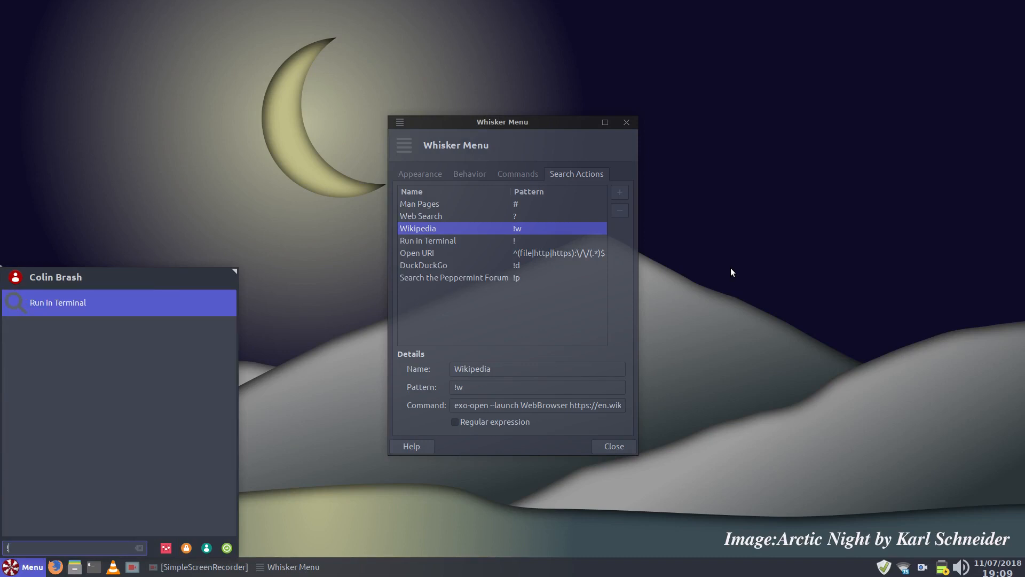
pyautogui.write('w')
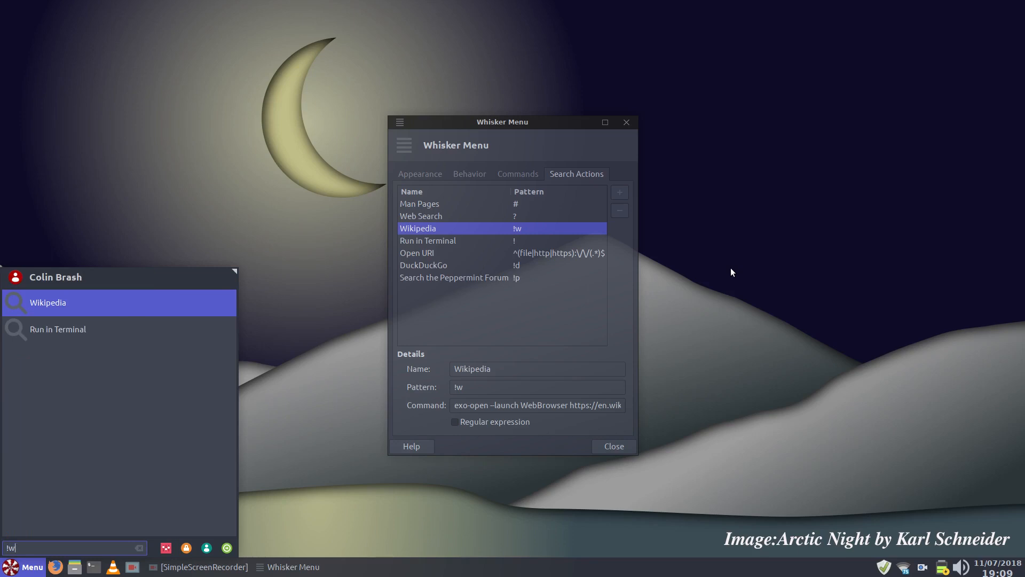
pyautogui.write('peppermint')
pyautogui.press('Return')
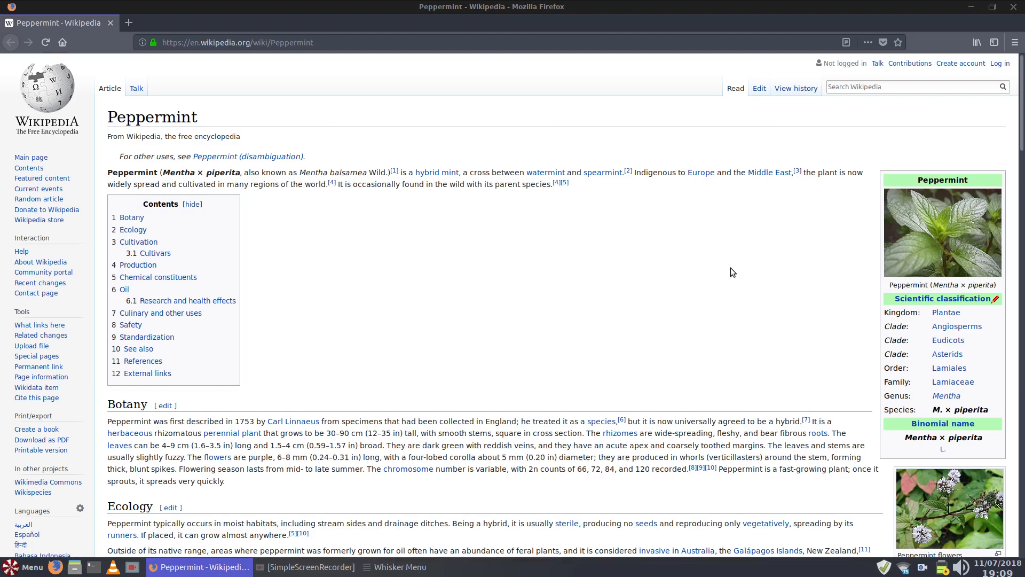
pyautogui.click(1013, 7)
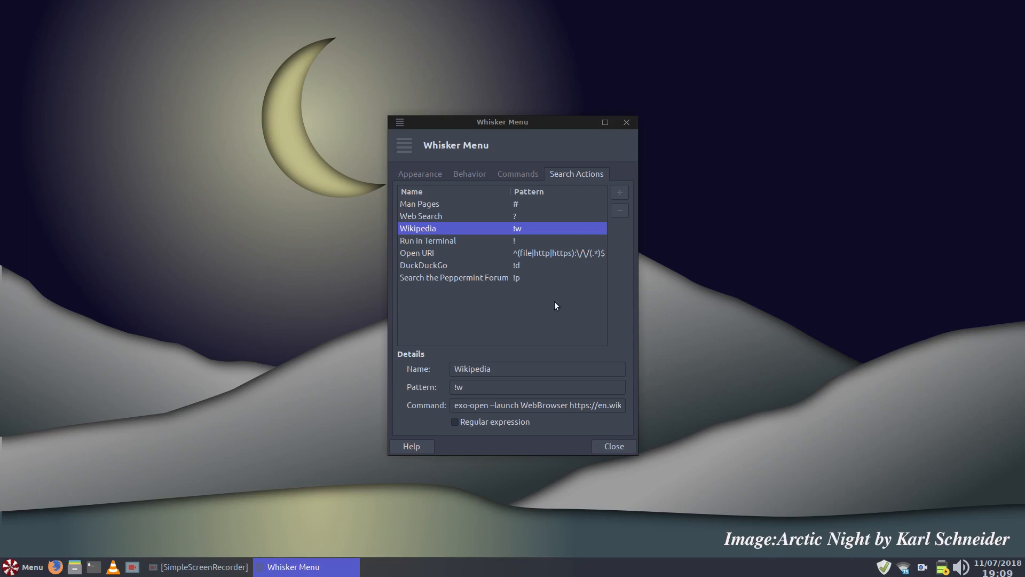
# Step: Run the Wikipedia search action with the query "!wpeppermint linux" and close the browser
pyautogui.click(21, 568)
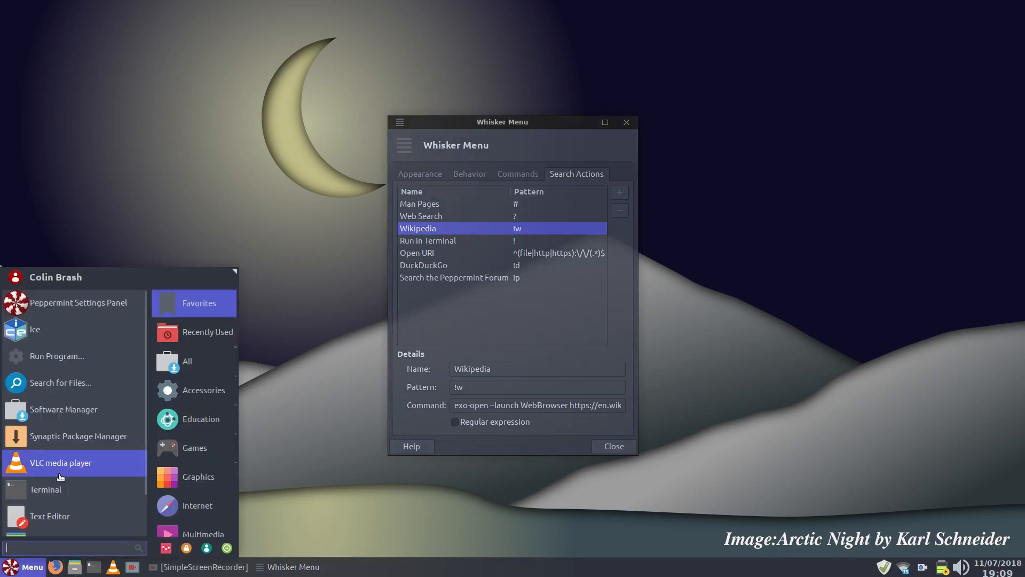
pyautogui.write('!wpepper')
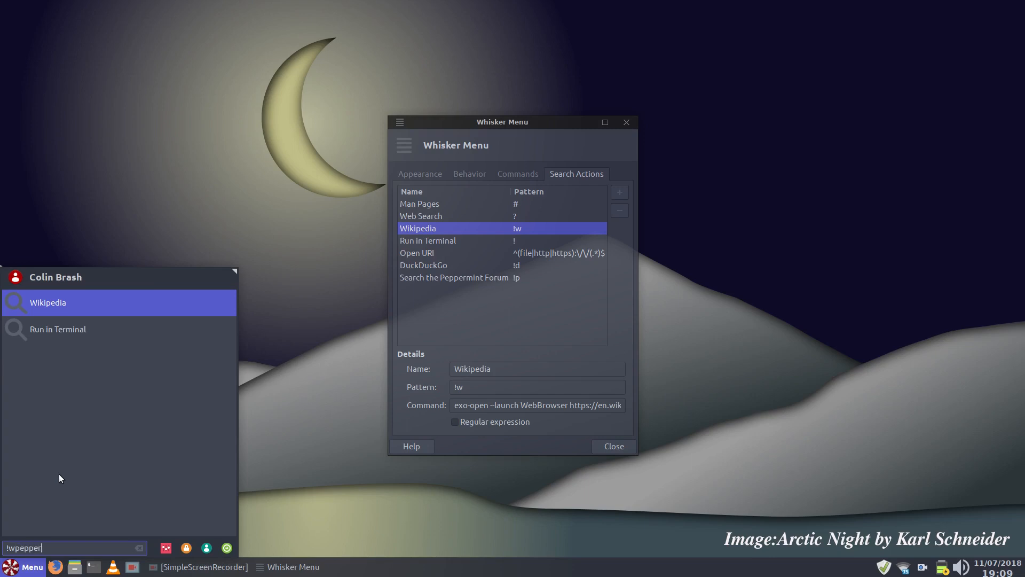
pyautogui.write('mint linux')
pyautogui.press('Return')
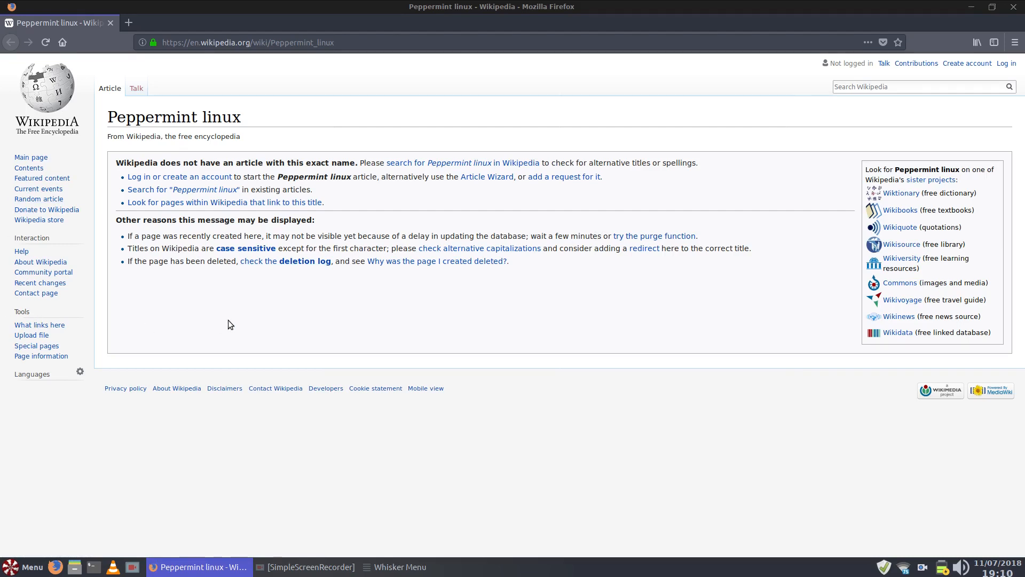
pyautogui.click(1014, 8)
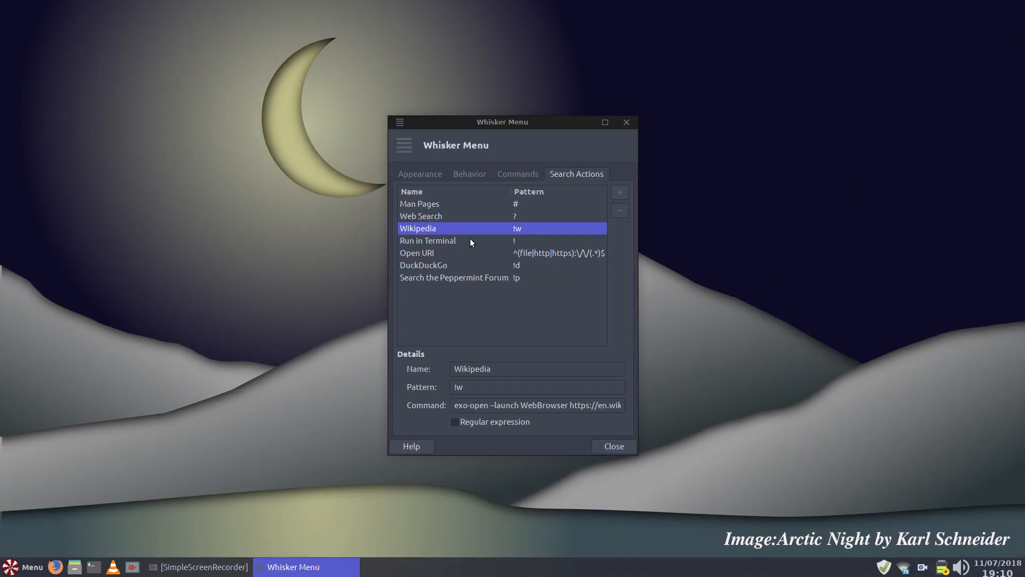
# Step: Select the Run in Terminal action in the list and run it from the application menu with "!sudo apt install cherrytree"
pyautogui.click(431, 242)
pyautogui.click(24, 567)
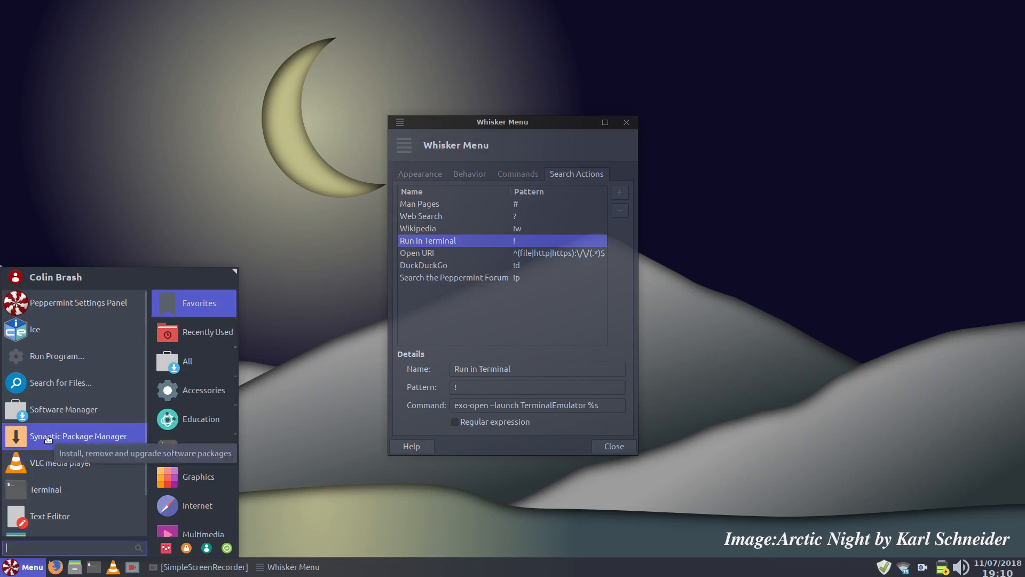
pyautogui.scroll(-1, 209, 470)
pyautogui.scroll(-1, 208, 470)
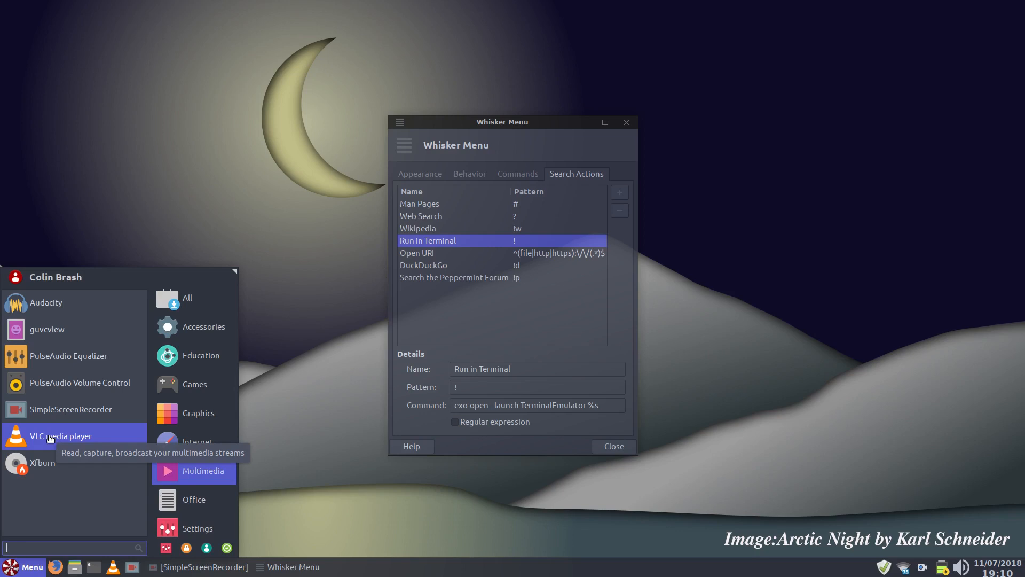
pyautogui.moveTo(191, 495)
pyautogui.click(21, 566)
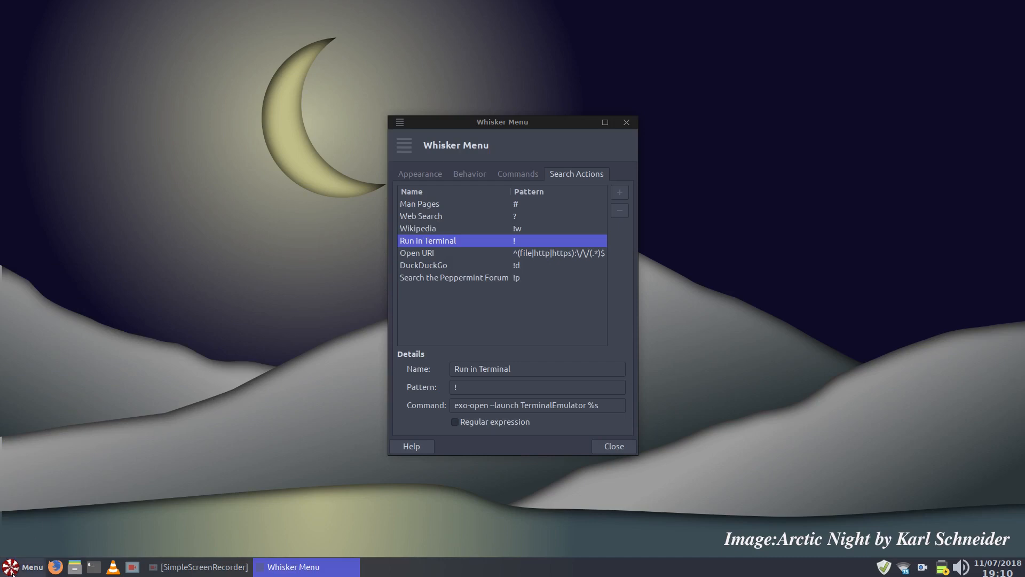
pyautogui.click(31, 568)
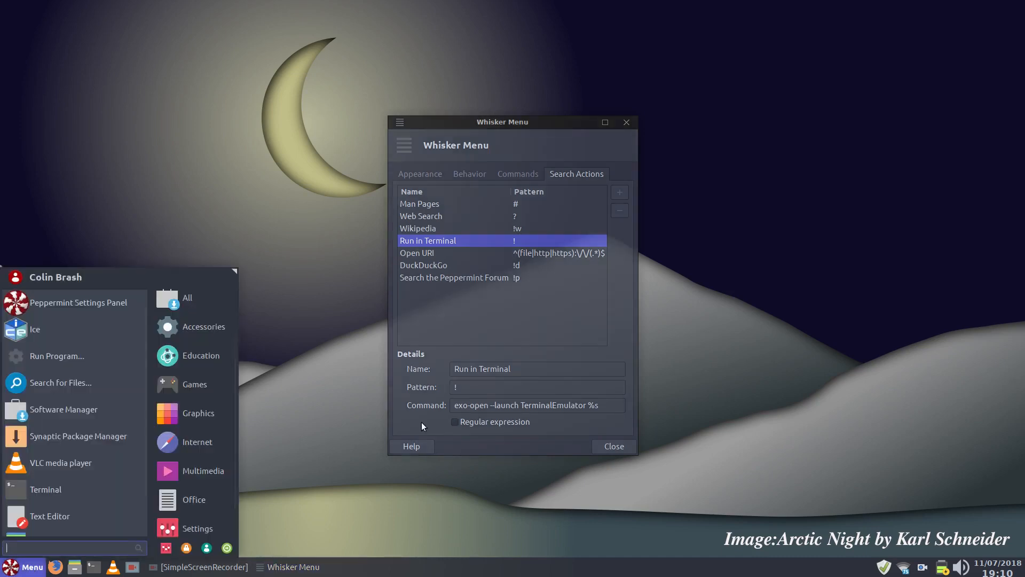
pyautogui.write('!')
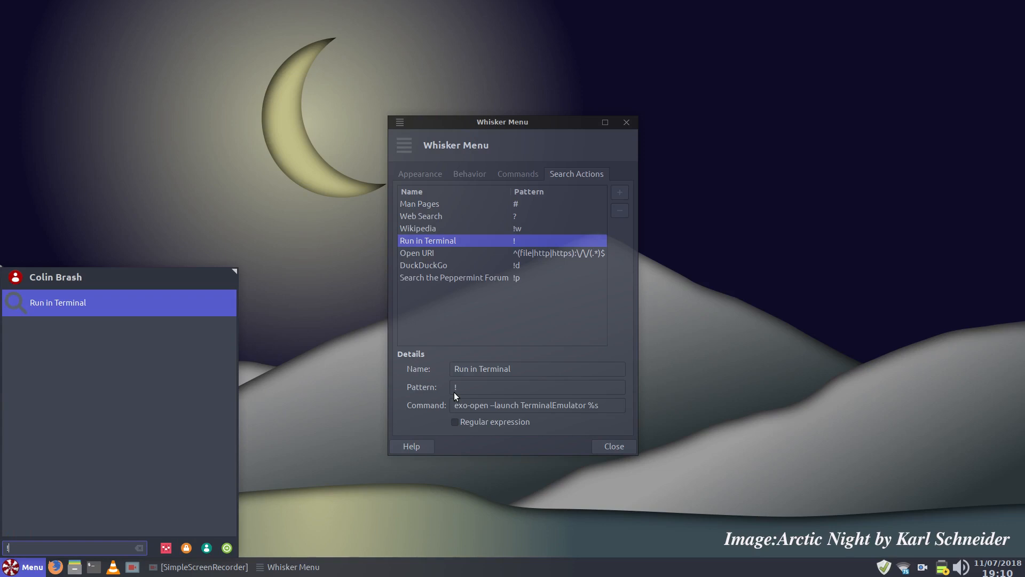
pyautogui.write('sudo apt install cherrytree')
pyautogui.press('Return')
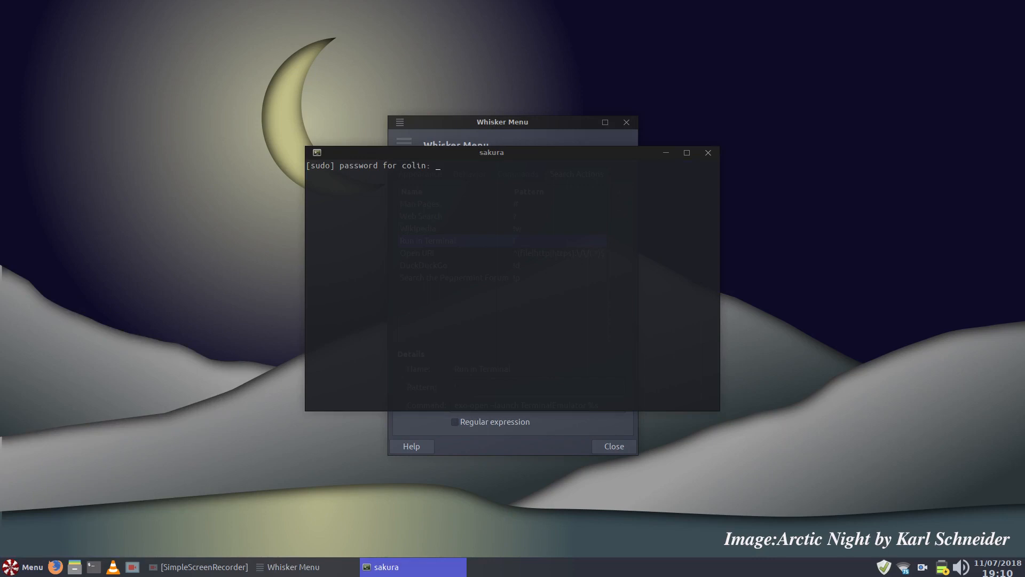
# Step: Submit the account password for sudo, accept the CherryTree installation, and minimise the terminal
pyautogui.press('Return')
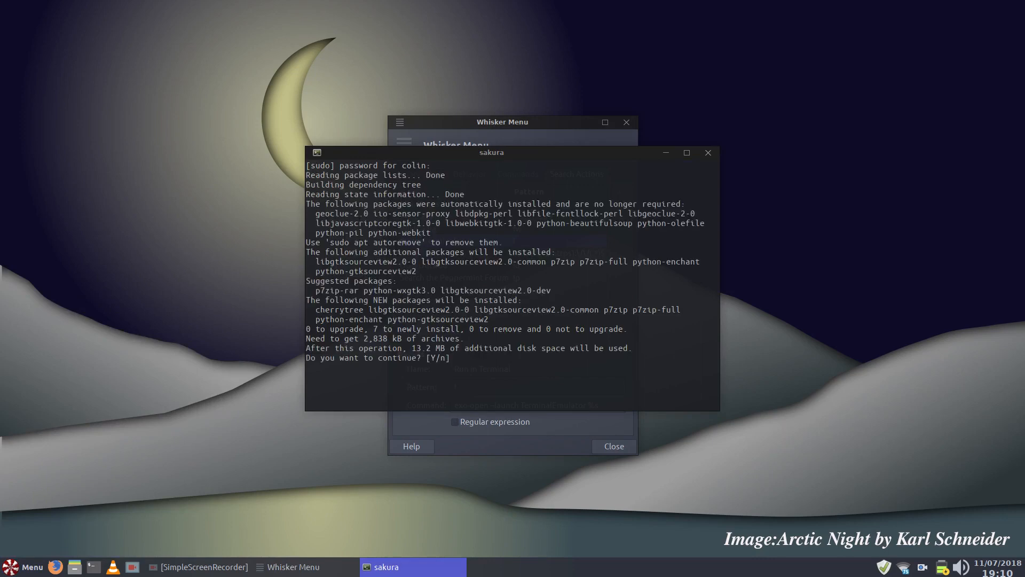
pyautogui.press('Return')
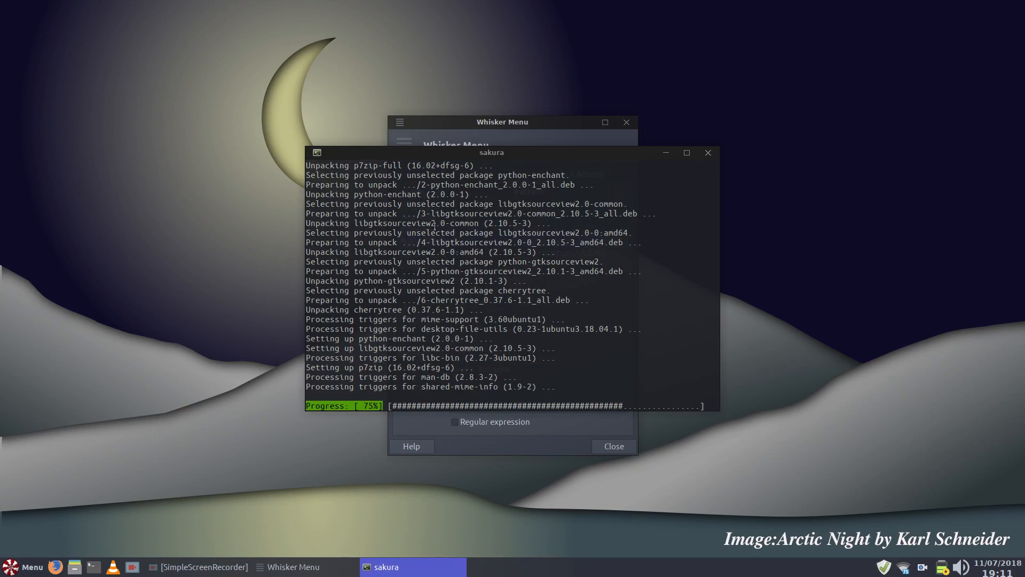
pyautogui.click(666, 153)
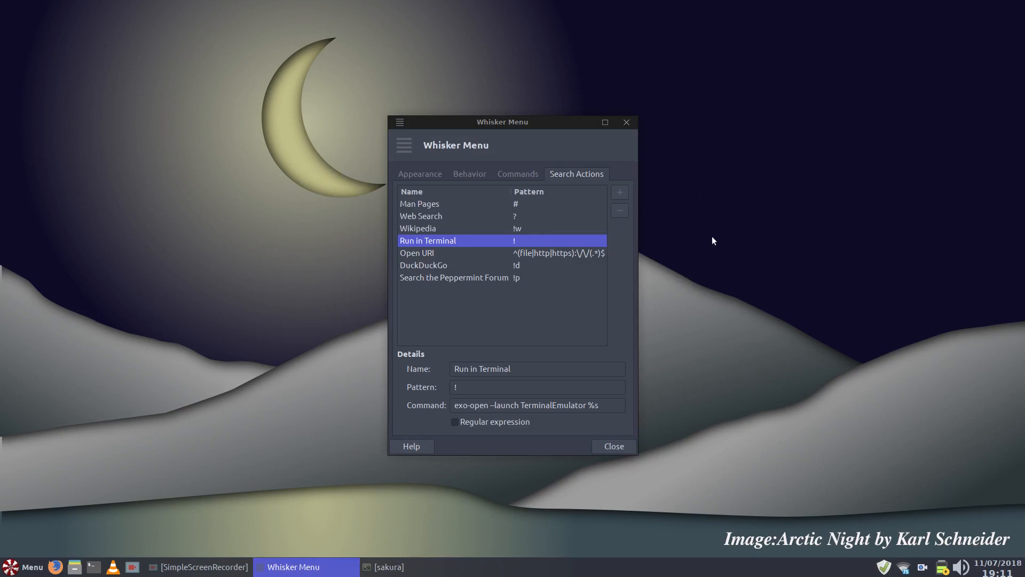
pyautogui.click(428, 251)
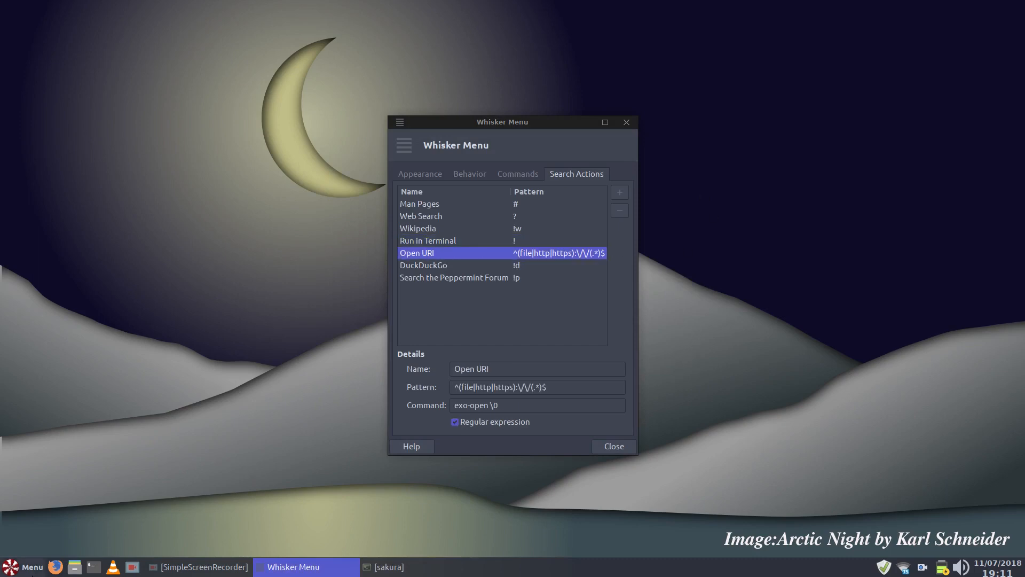
pyautogui.click(21, 569)
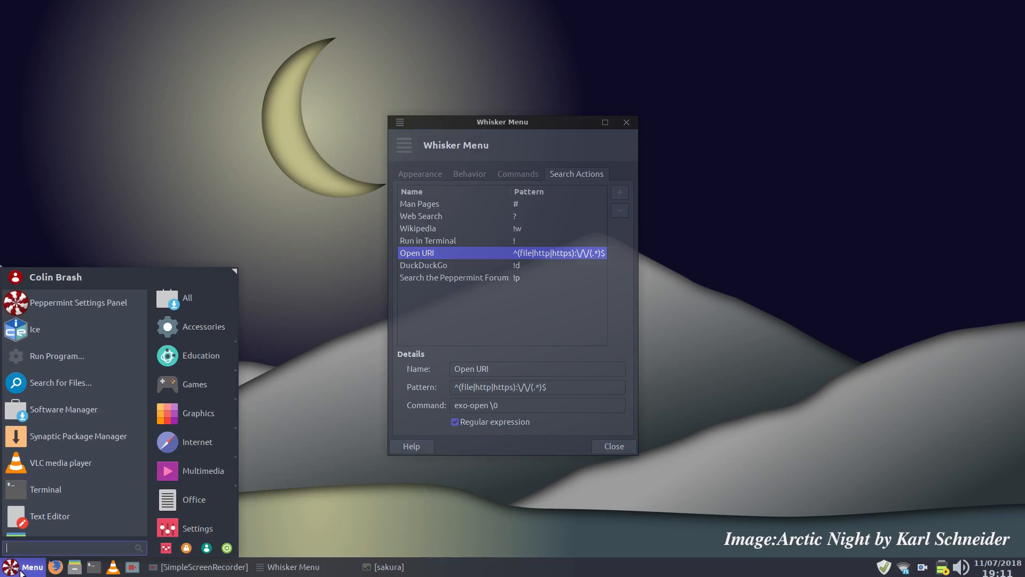
pyautogui.write('https:')
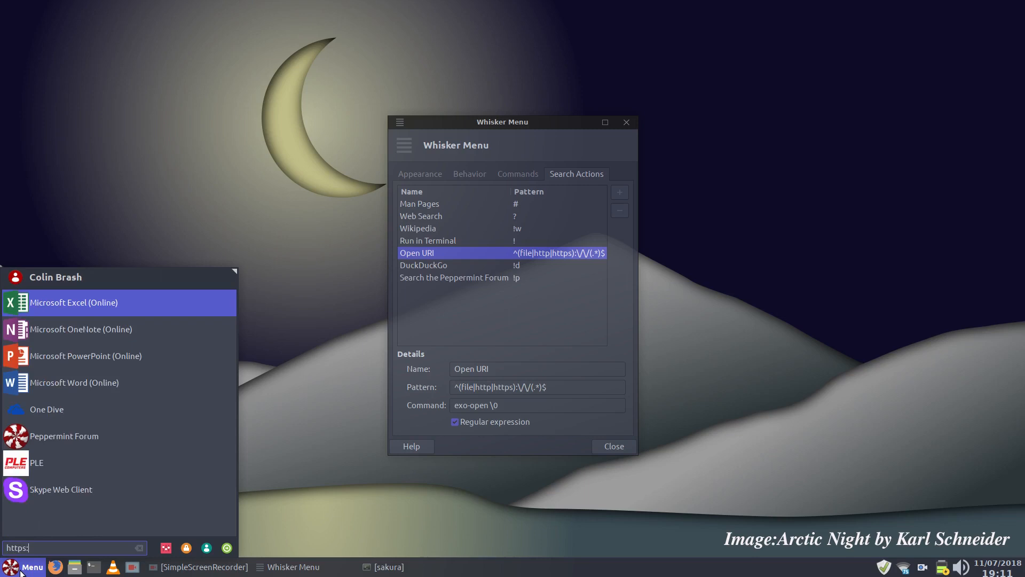
pyautogui.write('//')
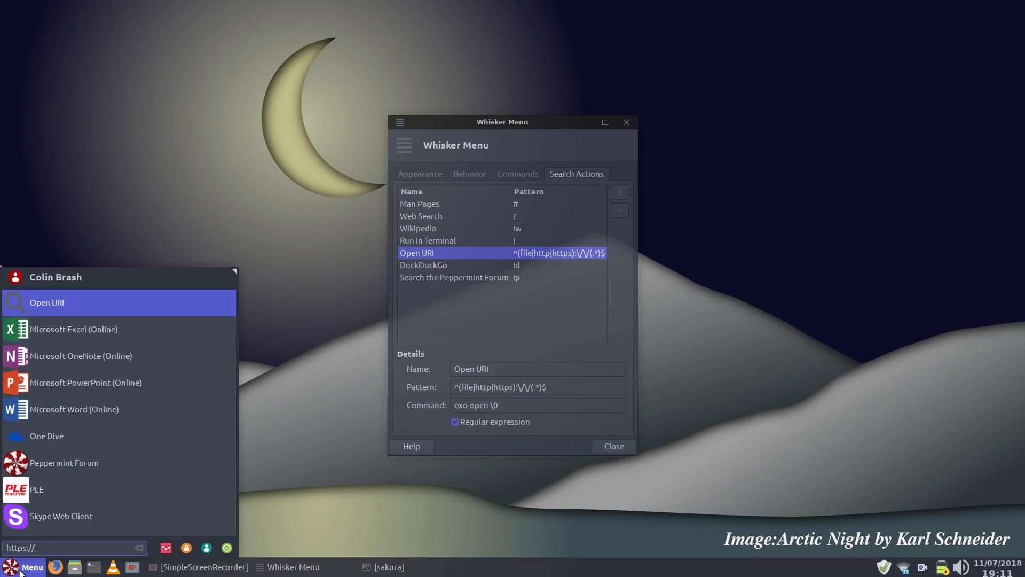
pyautogui.write('ubuntu')
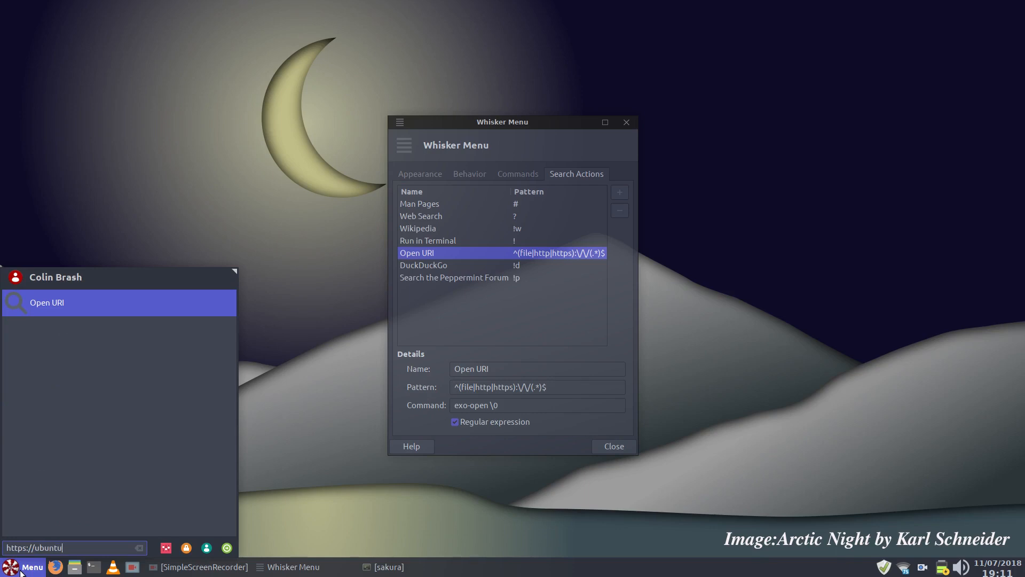
pyautogui.press('BackSpace')
pyautogui.press('BackSpace')
pyautogui.press('BackSpace')
pyautogui.press('BackSpace')
pyautogui.press('BackSpace')
pyautogui.press('BackSpace')
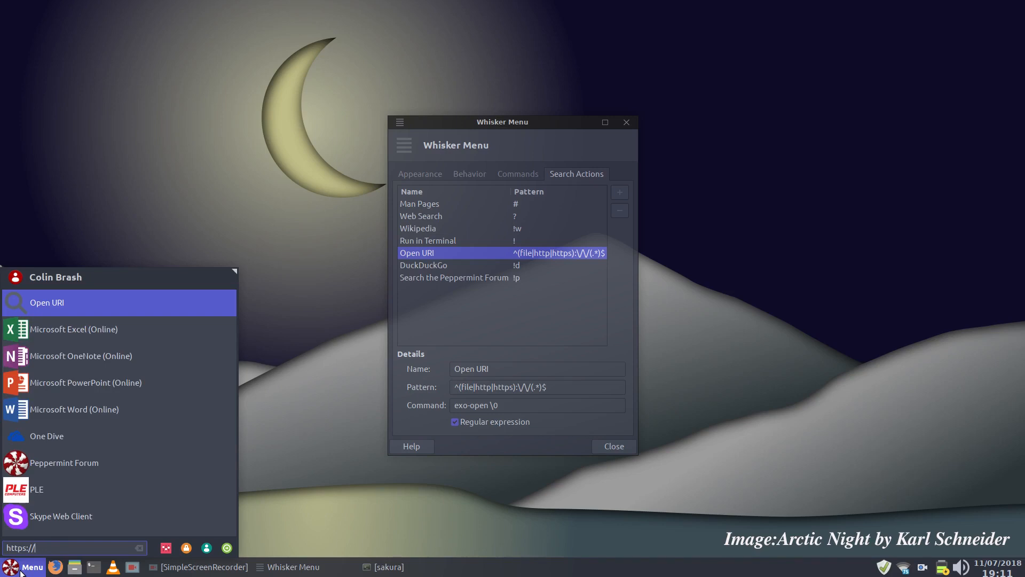
pyautogui.write('ple')
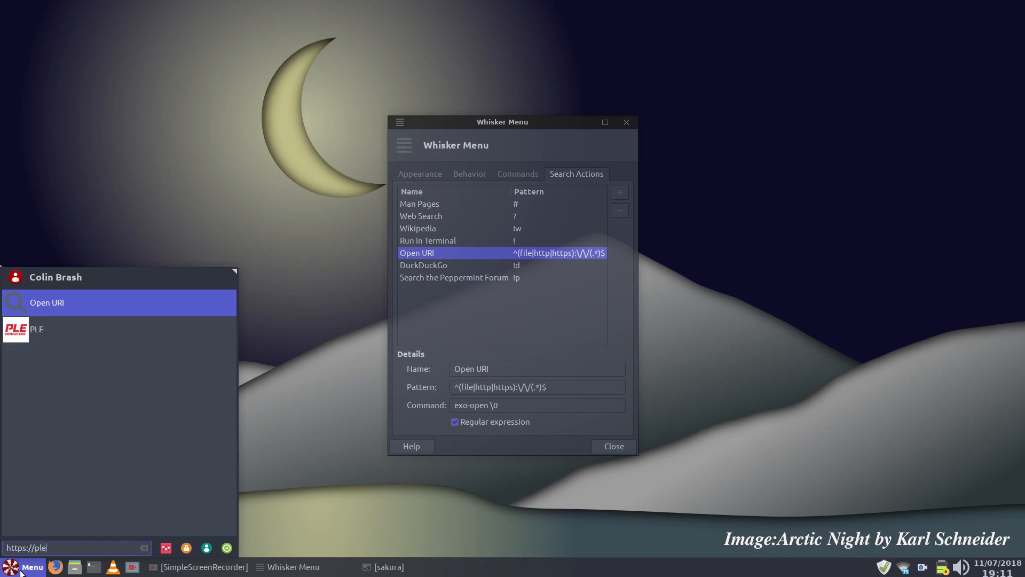
pyautogui.write('.com')
pyautogui.press('Return')
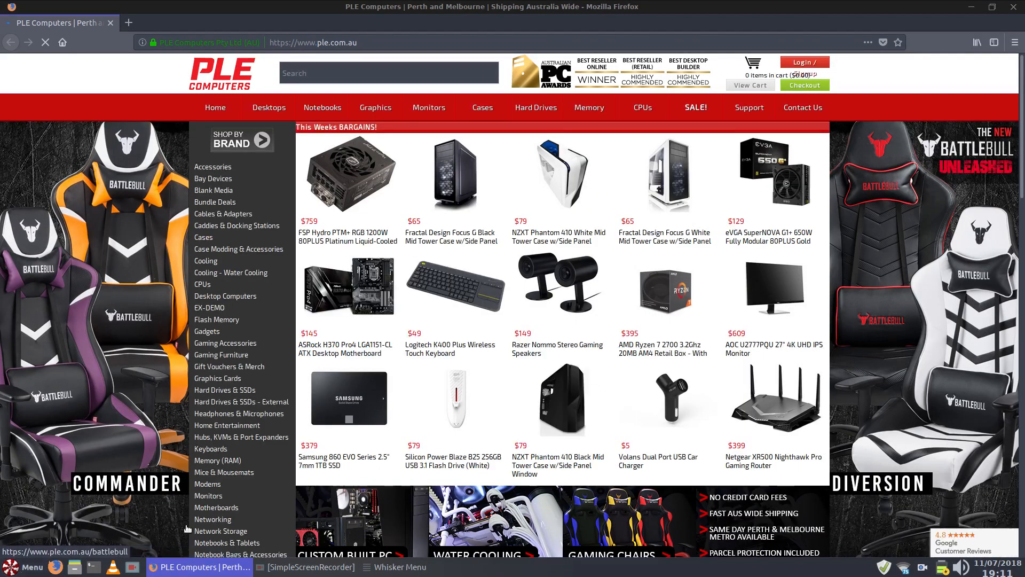
pyautogui.click(1012, 7)
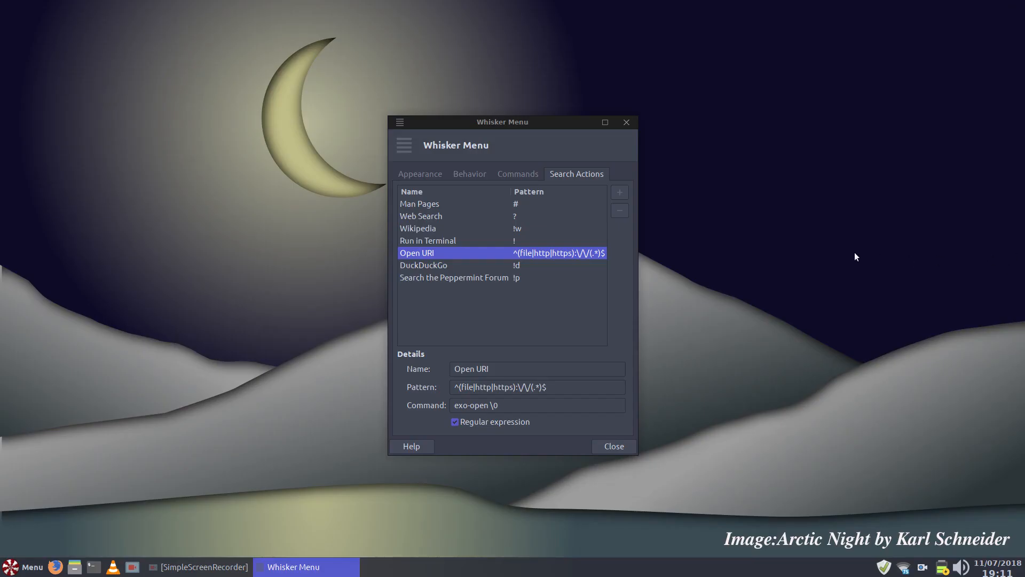
# Step: Select the DuckDuckGo action in the list and run it from the application menu with the query "!dpeppermint linux"
pyautogui.click(444, 265)
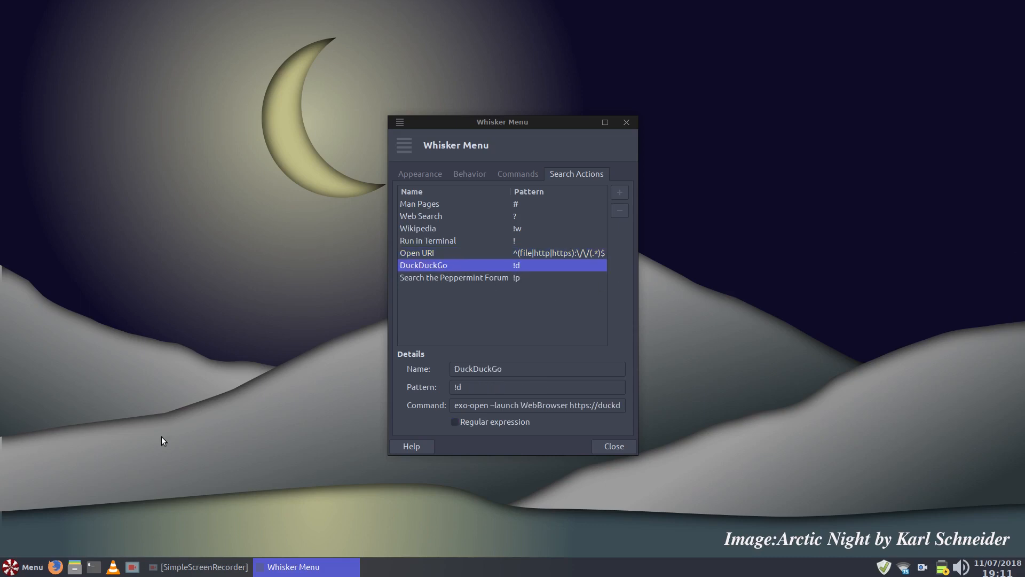
pyautogui.press('super')
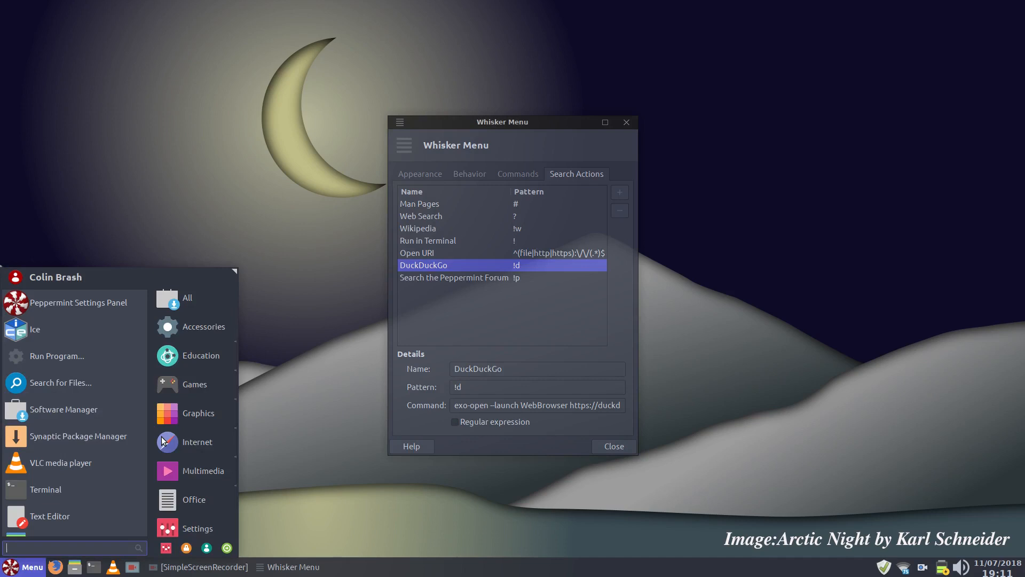
pyautogui.write('!d')
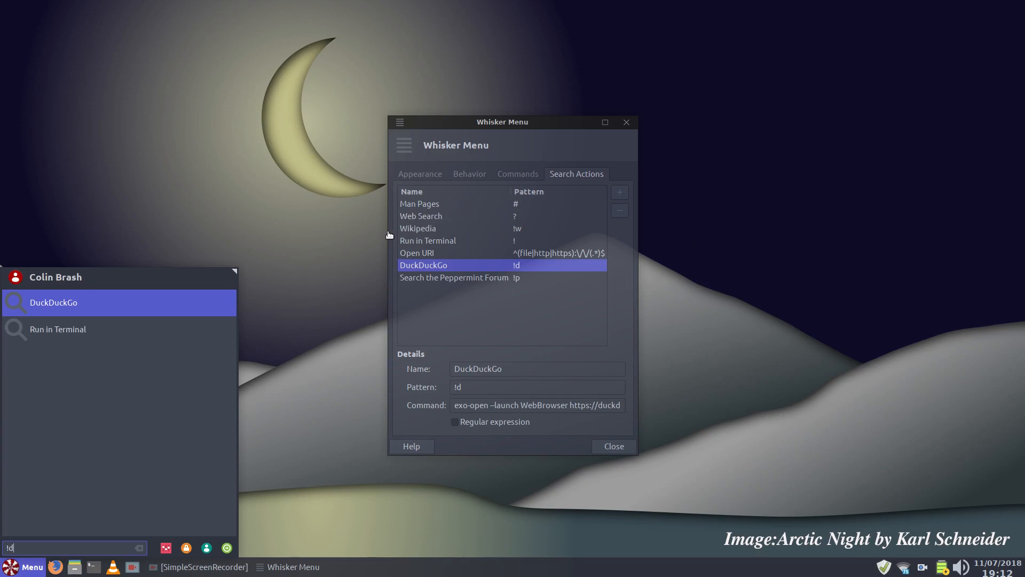
pyautogui.write('peppermint linux')
pyautogui.press('Return')
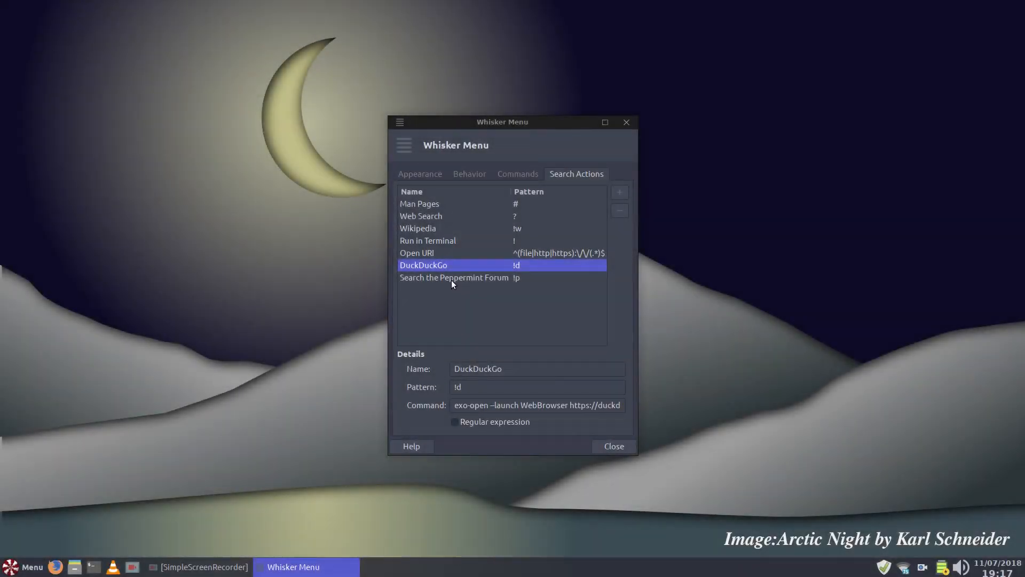
# Step: Select the Search the Peppermint Forum action and run it from the application menu with the query "!pscreen tearing"
pyautogui.click(451, 280)
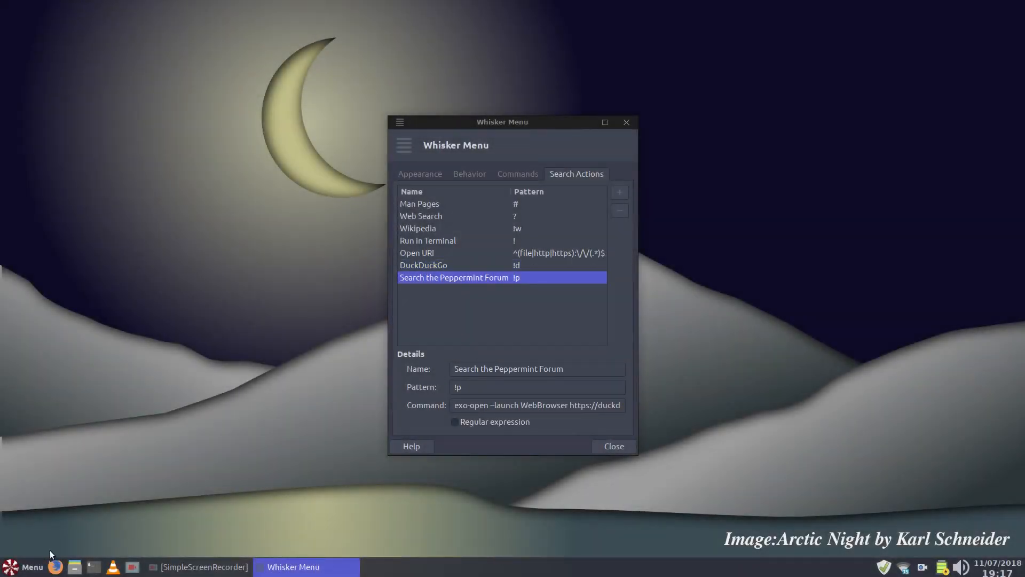
pyautogui.click(12, 571)
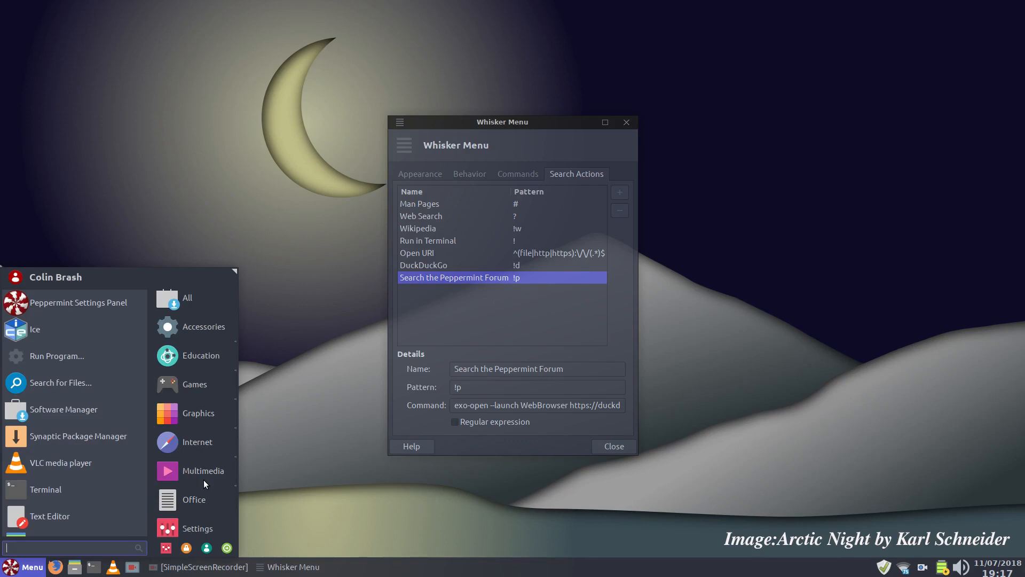
pyautogui.write('!p')
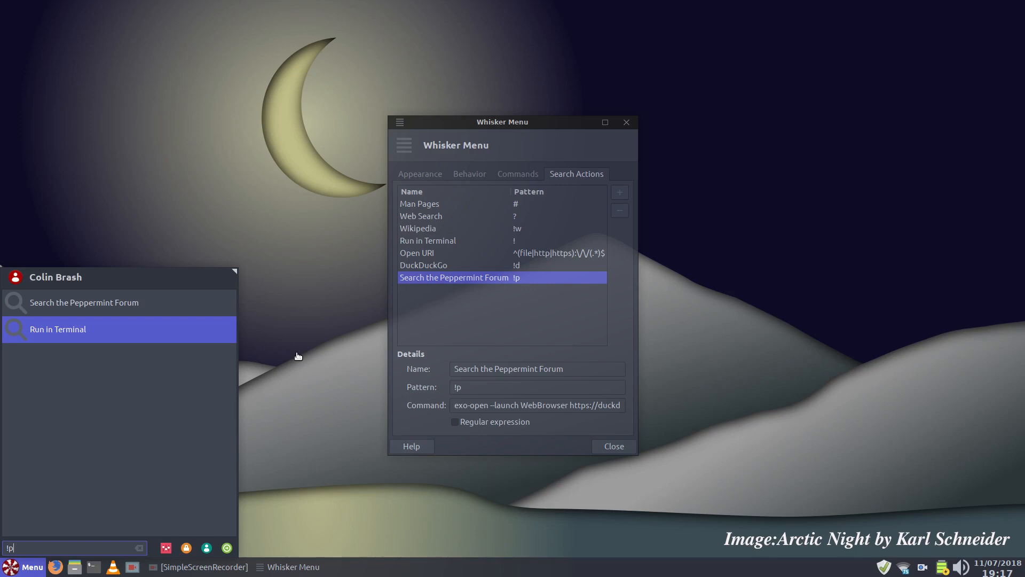
pyautogui.write('screen ')
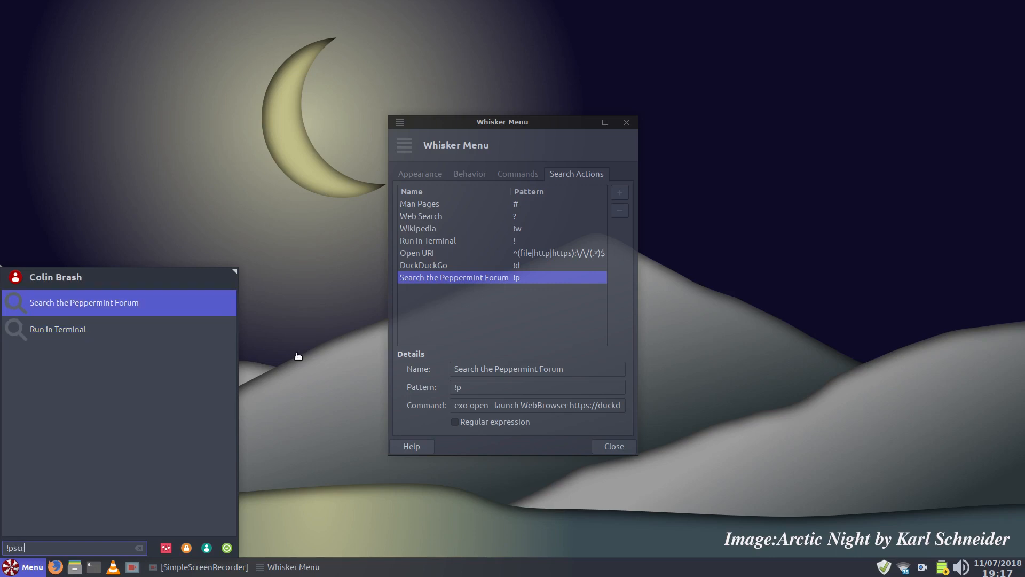
pyautogui.write('tearing')
pyautogui.press('Return')
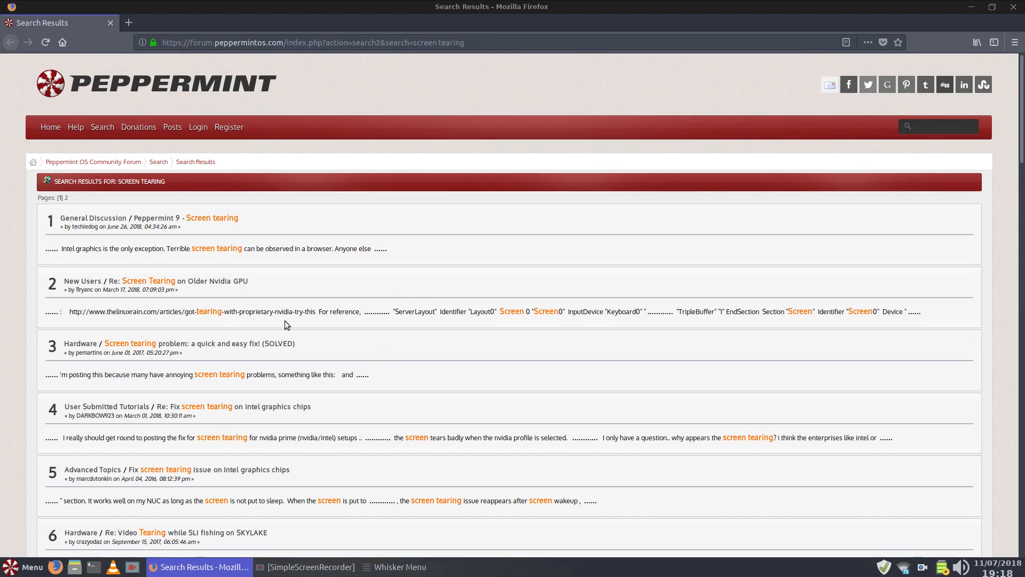
# Step: Look through the forum search results for screen tearing and close the browser
pyautogui.scroll(-5, 284, 329)
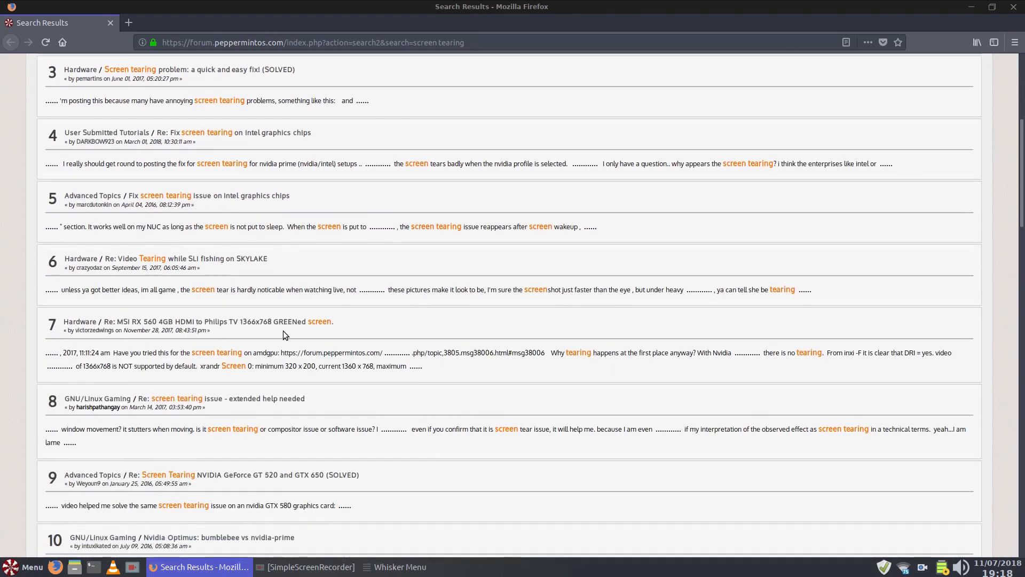
pyautogui.scroll(2, 354, 322)
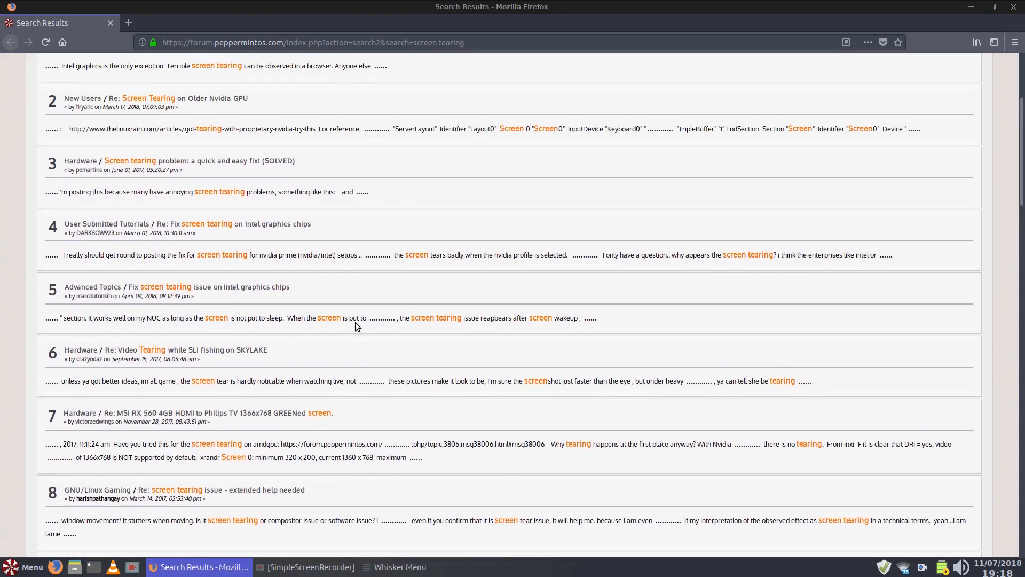
pyautogui.scroll(4, 355, 322)
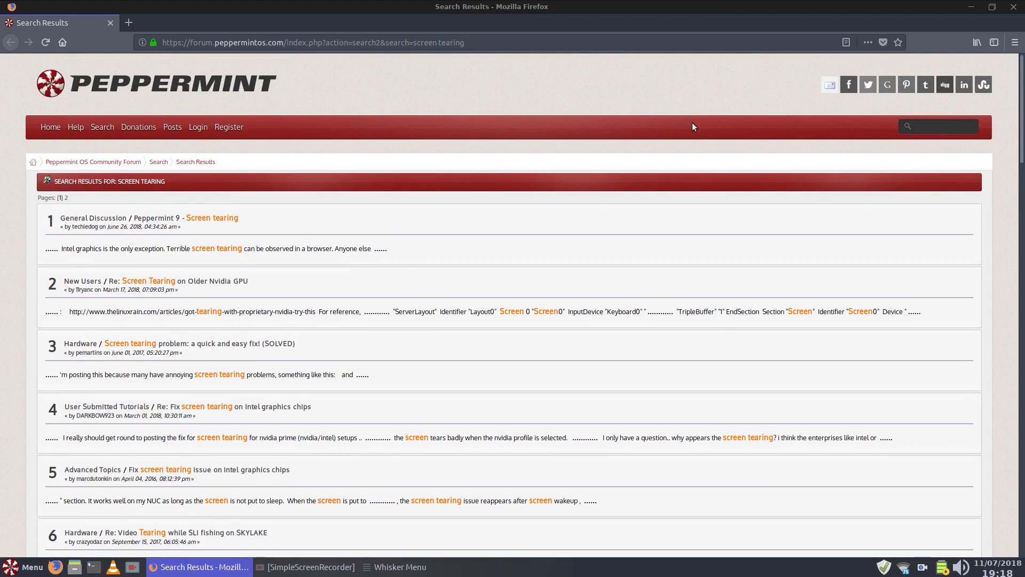
pyautogui.click(1015, 11)
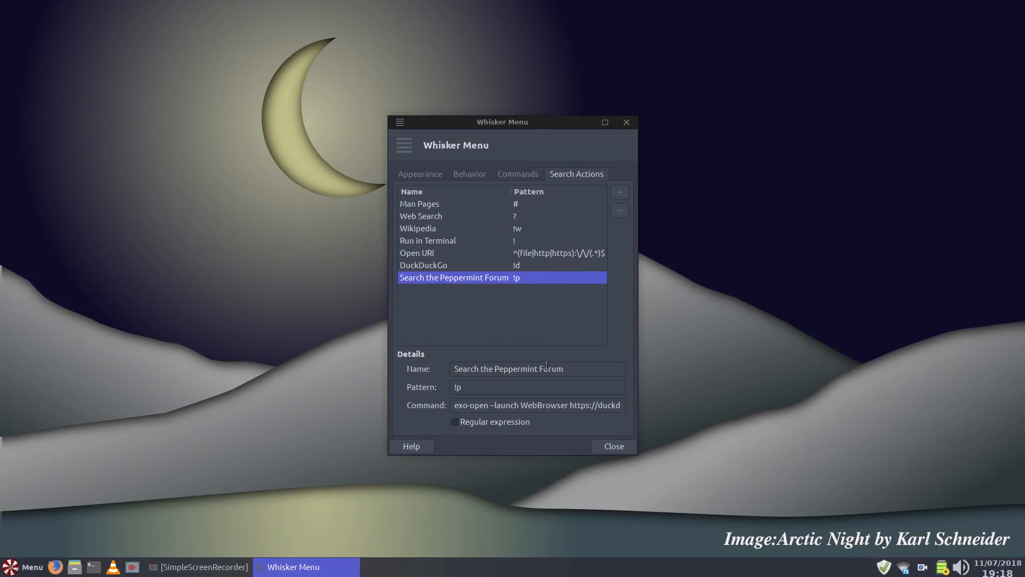
# Step: Examine the commands behind the Man Pages, Web Search and Wikipedia actions, including the full Web Search address
pyautogui.click(428, 204)
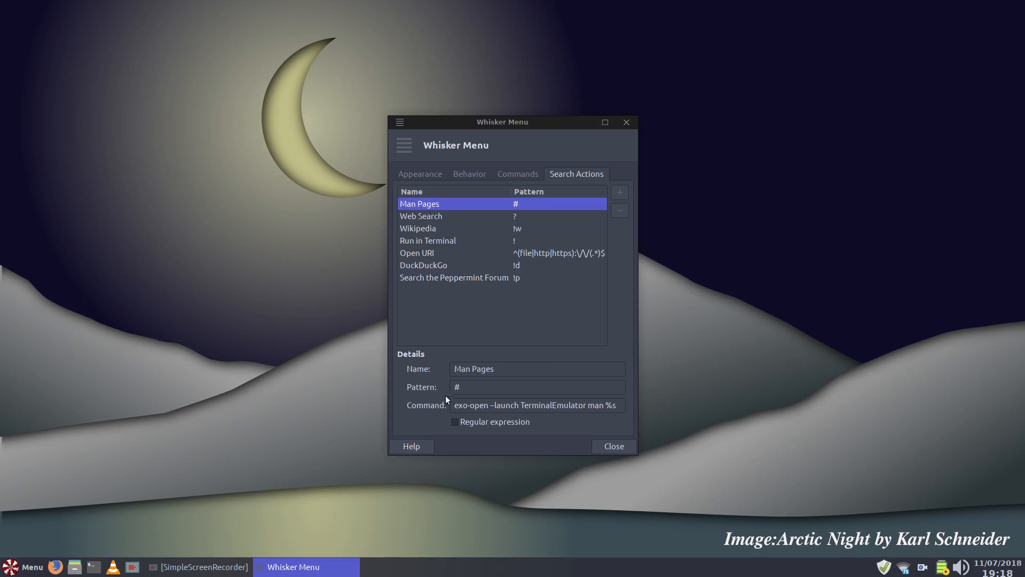
pyautogui.click(443, 217)
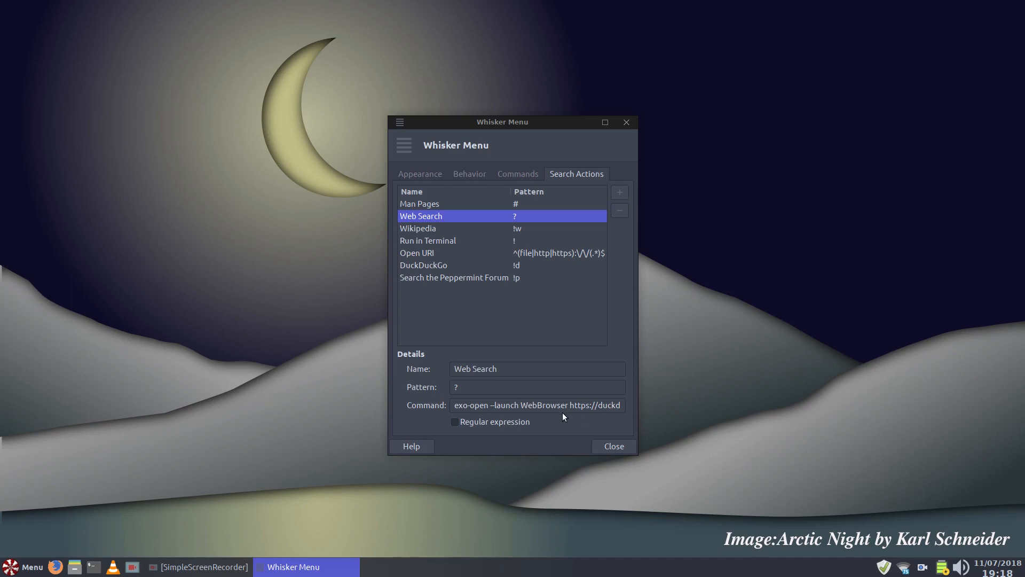
pyautogui.moveTo(577, 410); pyautogui.dragTo(640, 406)
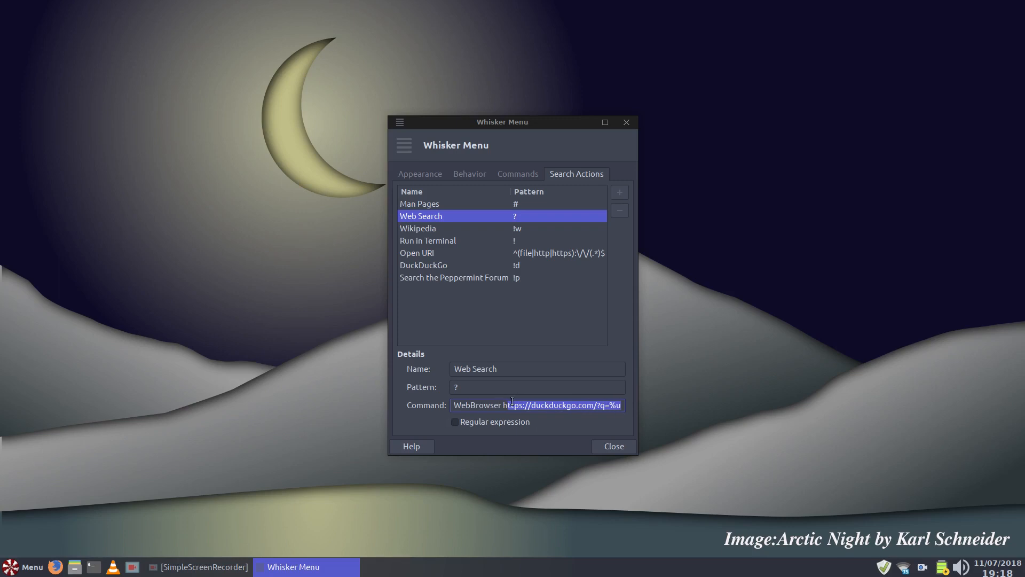
pyautogui.moveTo(512, 401); pyautogui.dragTo(470, 415)
pyautogui.click(434, 239)
pyautogui.click(421, 229)
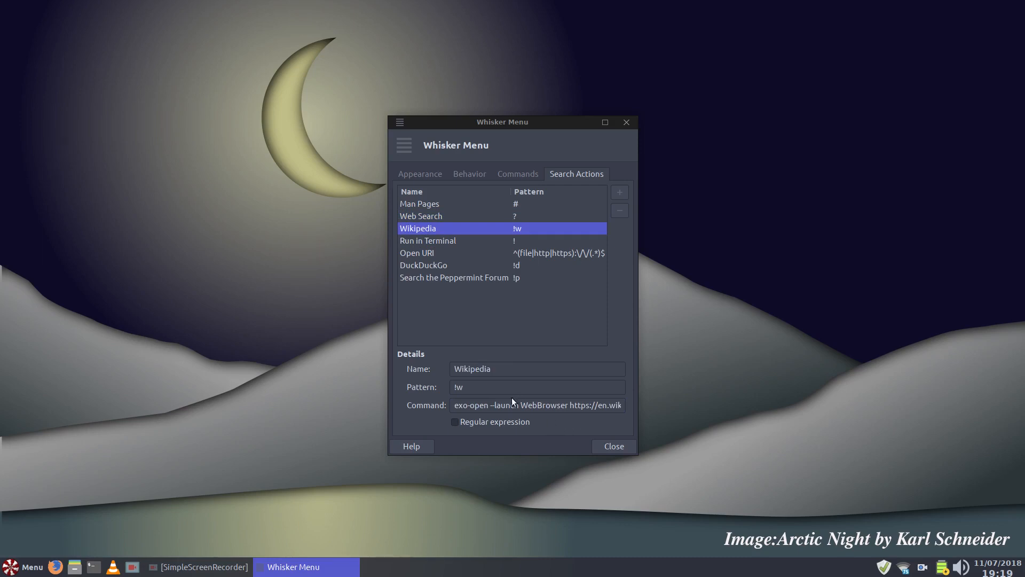
# Step: Examine the full Wikipedia command, plus the commands behind Run in Terminal, Open URI, DuckDuckGo and Search the Peppermint Forum
pyautogui.moveTo(522, 407); pyautogui.dragTo(568, 415)
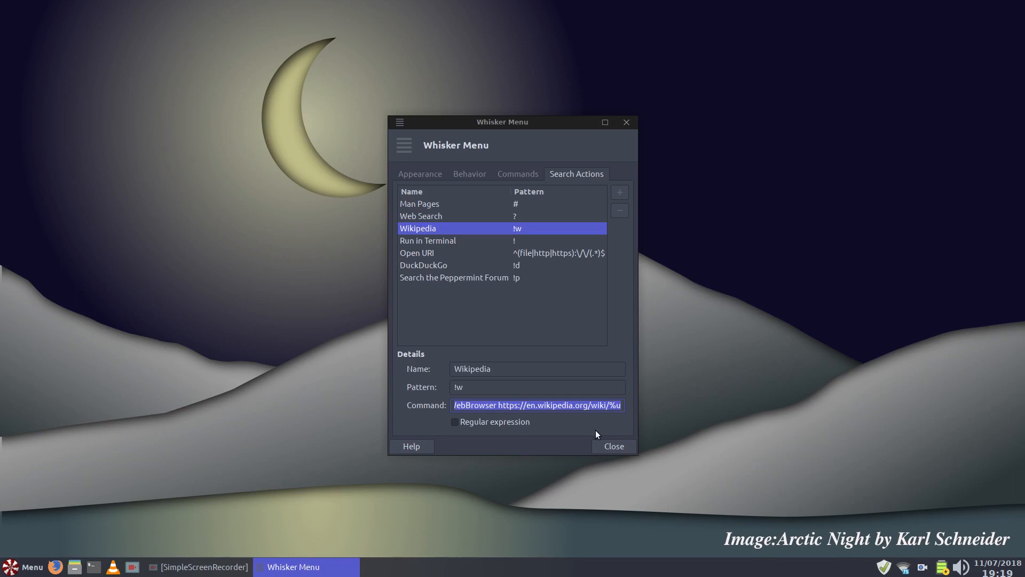
pyautogui.click(441, 243)
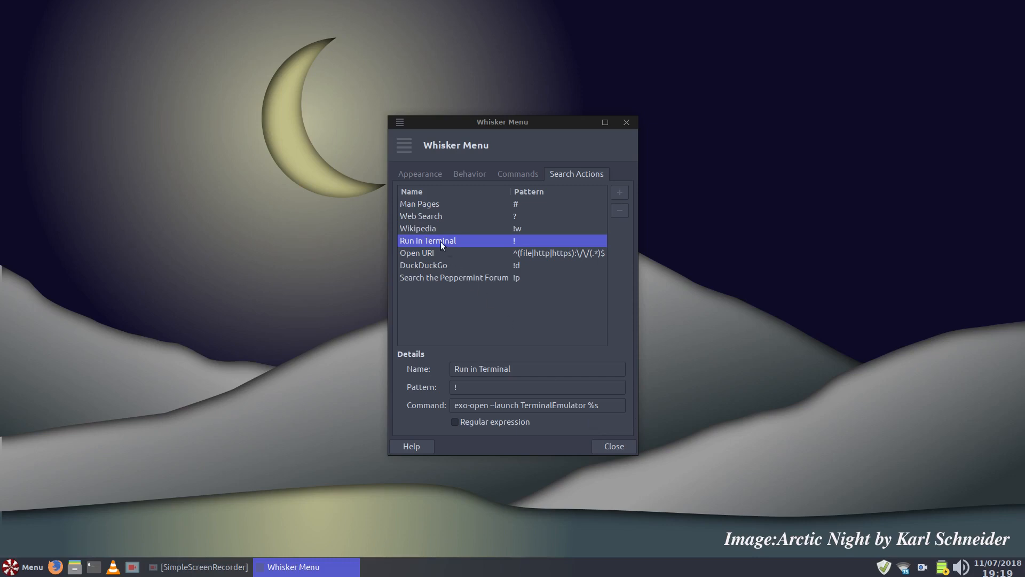
pyautogui.click(428, 252)
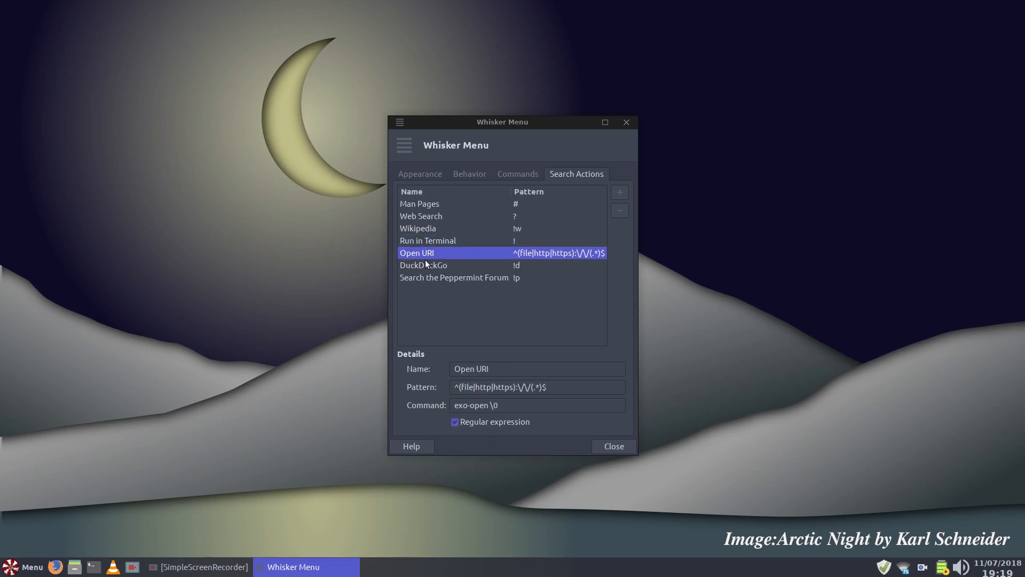
pyautogui.click(439, 266)
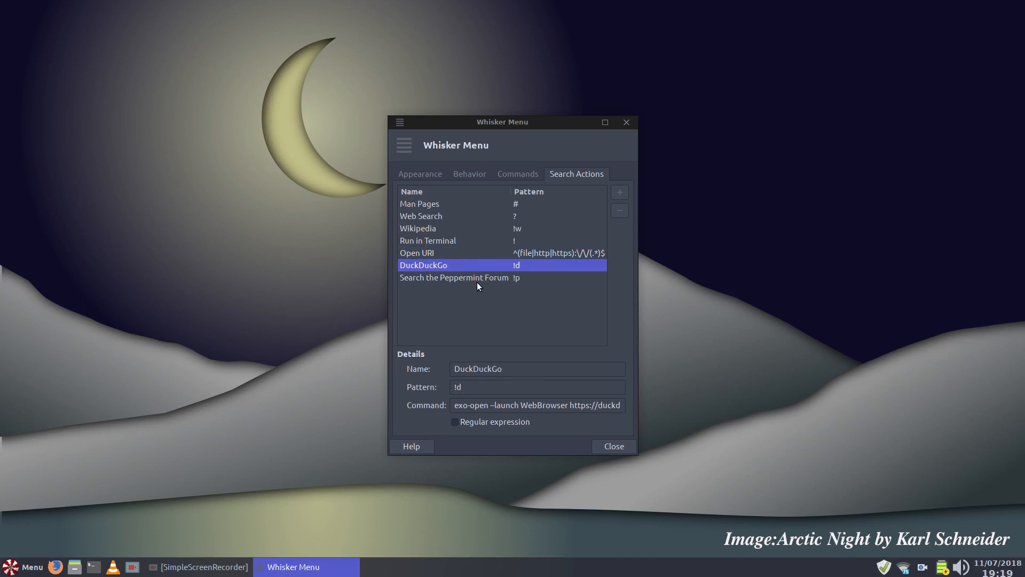
pyautogui.click(448, 278)
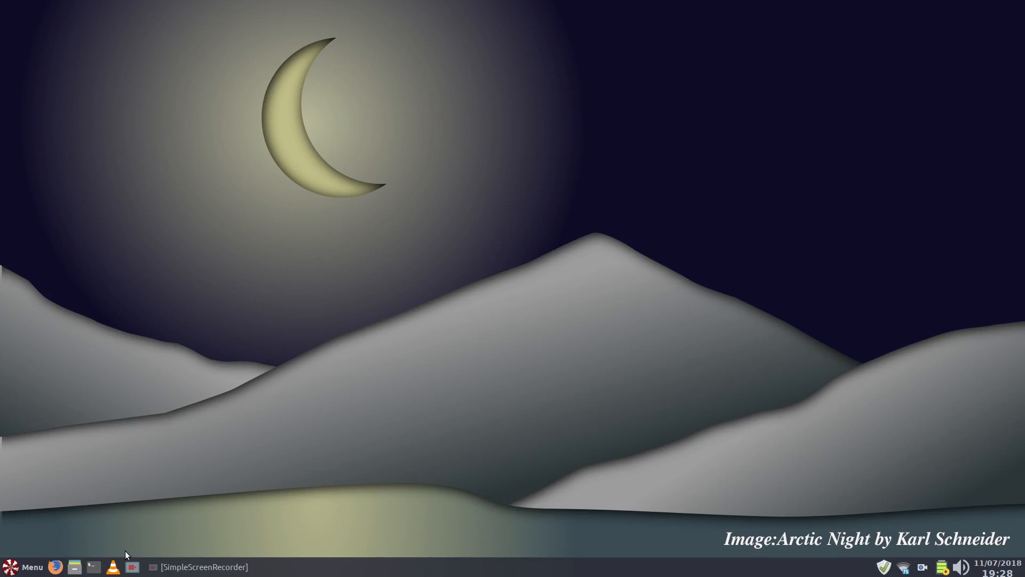
# Step: Browse the All and Accessories categories of the application menu, launch CherryTree from Accessories, and close it
pyautogui.click(8, 569)
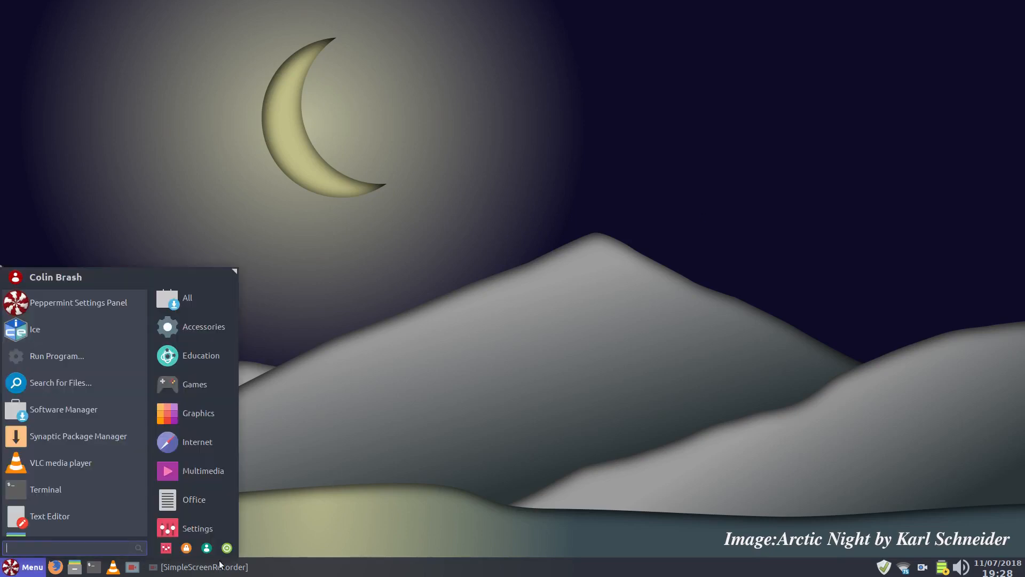
pyautogui.click(201, 297)
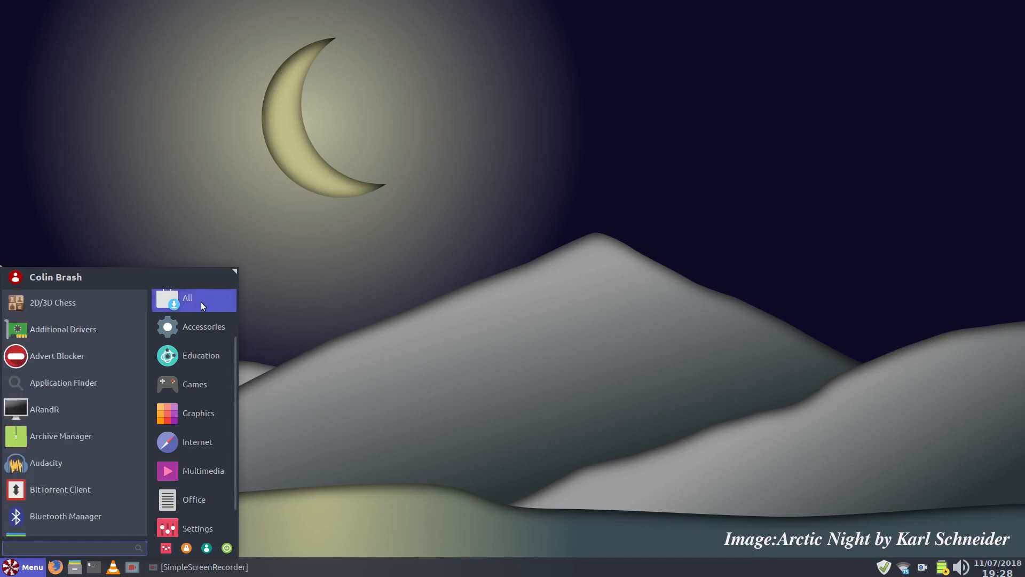
pyautogui.click(197, 325)
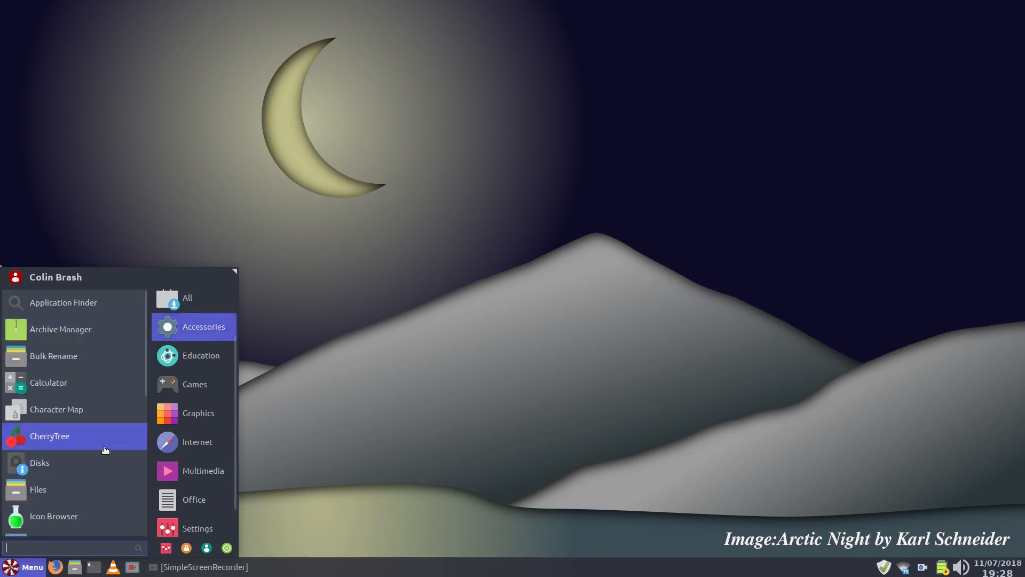
pyautogui.click(93, 434)
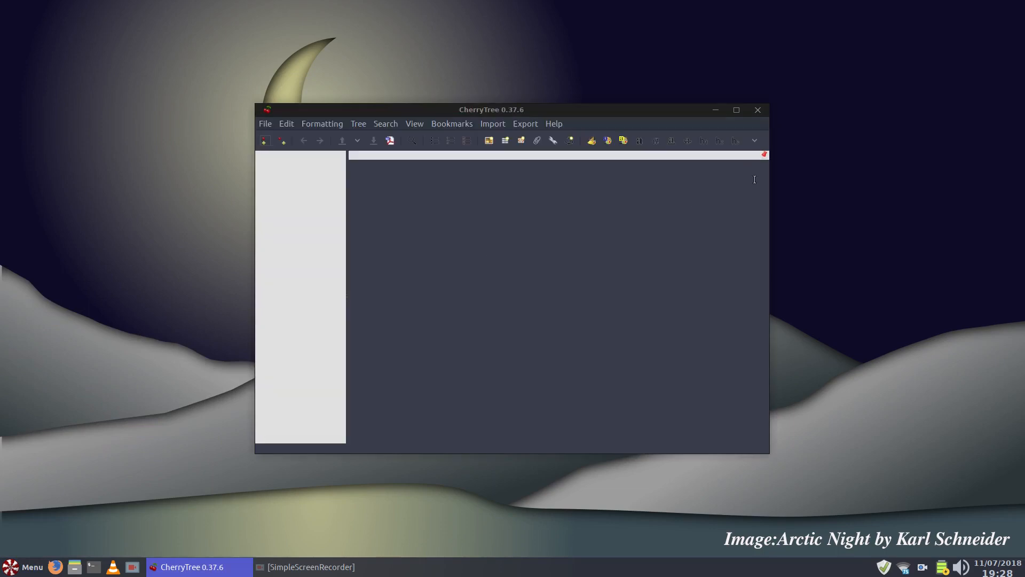
pyautogui.click(758, 111)
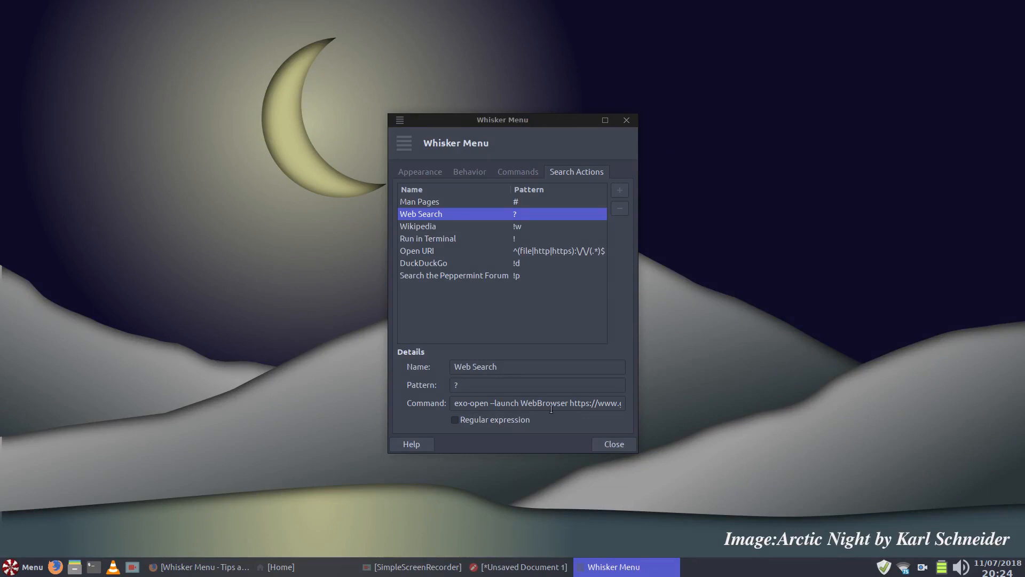
# Step: Review the full command of the DuckDuckGo search action and return to the Web Search action
pyautogui.click(416, 265)
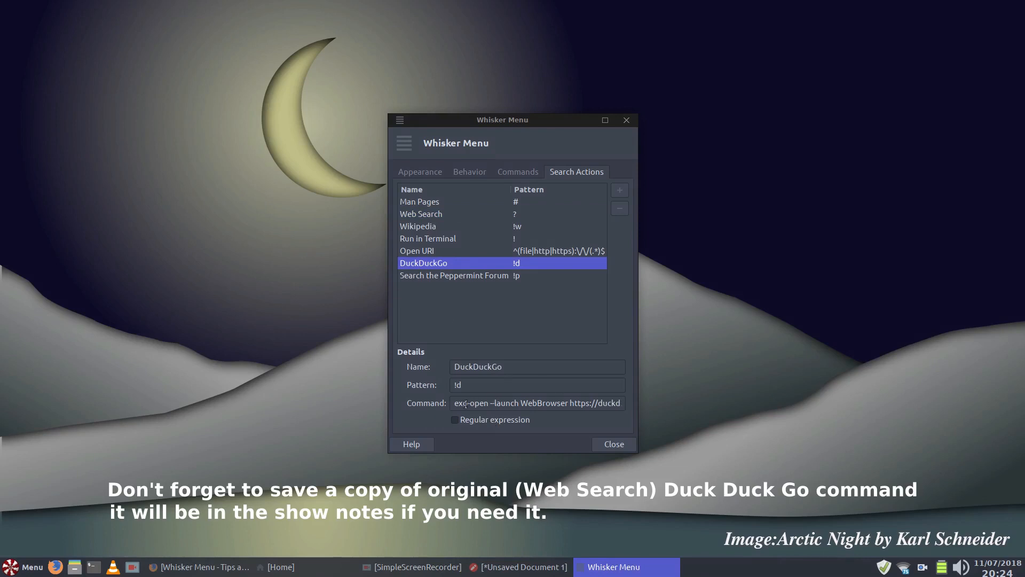
pyautogui.moveTo(454, 403); pyautogui.dragTo(638, 404)
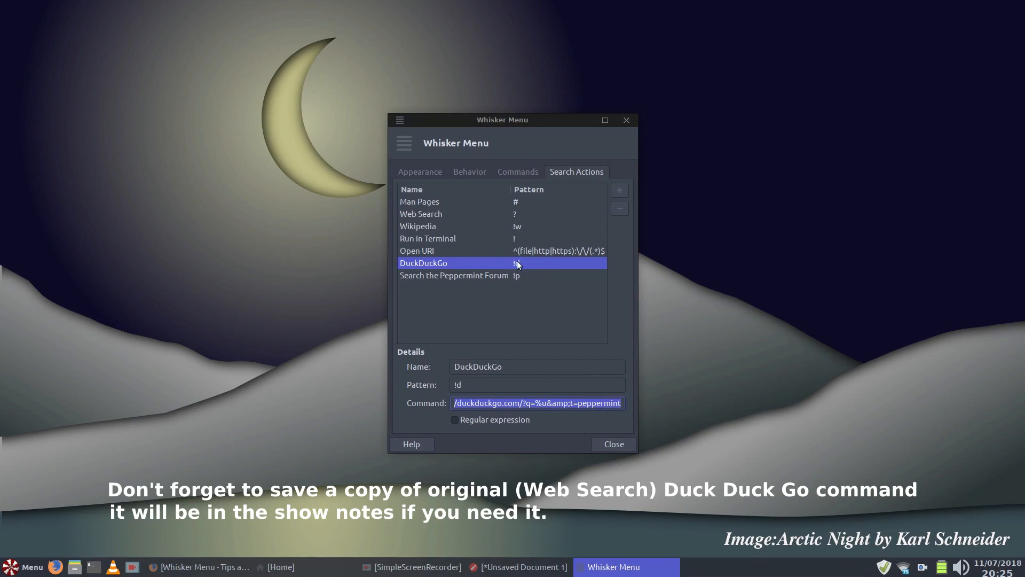
pyautogui.click(417, 213)
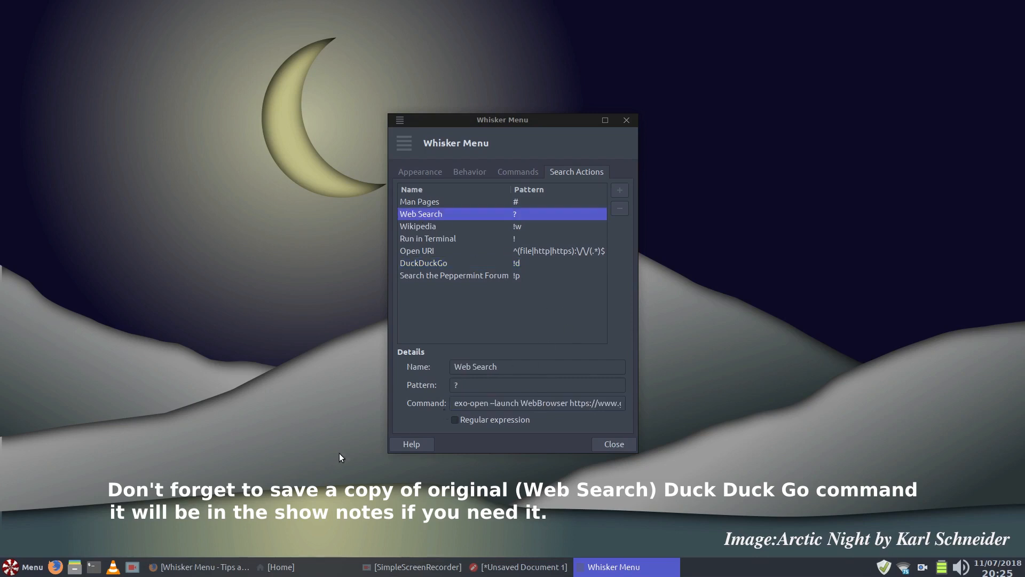
# Step: Switch to Firefox, highlight the google.com command string among the Whisker Menu tips examples, and compare it with the Web Search action's full command
pyautogui.click(236, 570)
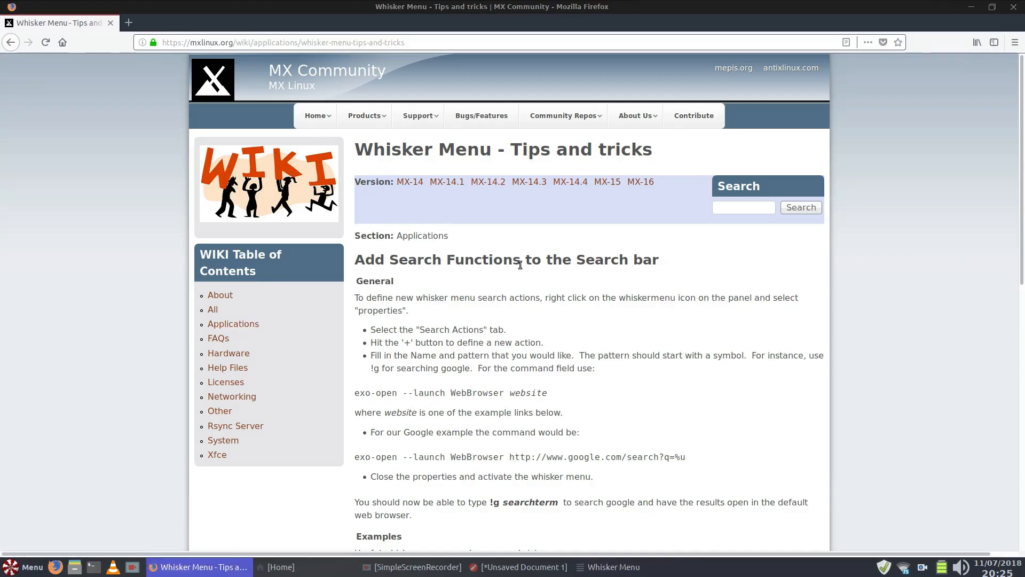
pyautogui.scroll(-6, 520, 265)
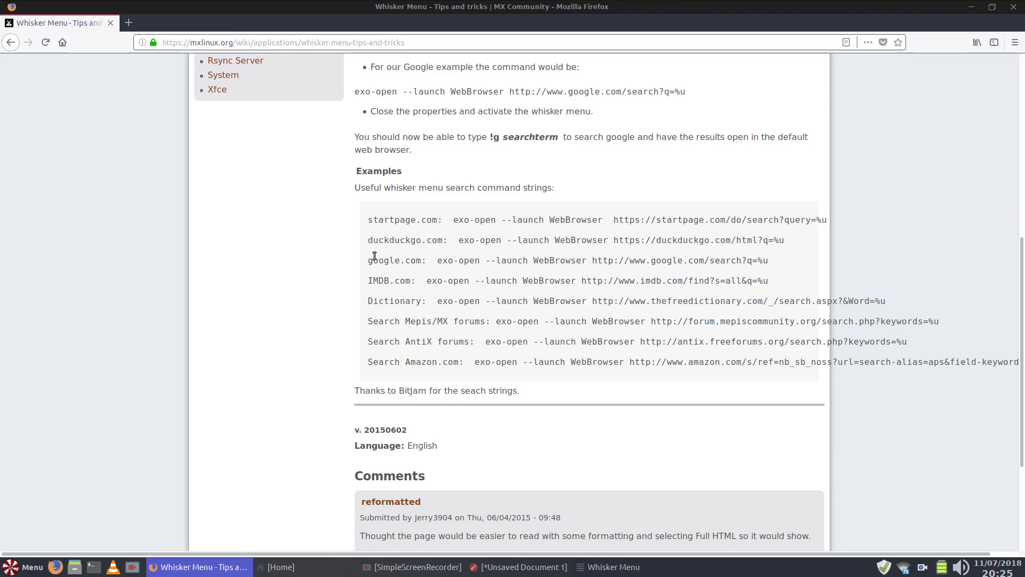
pyautogui.moveTo(439, 262); pyautogui.dragTo(768, 262)
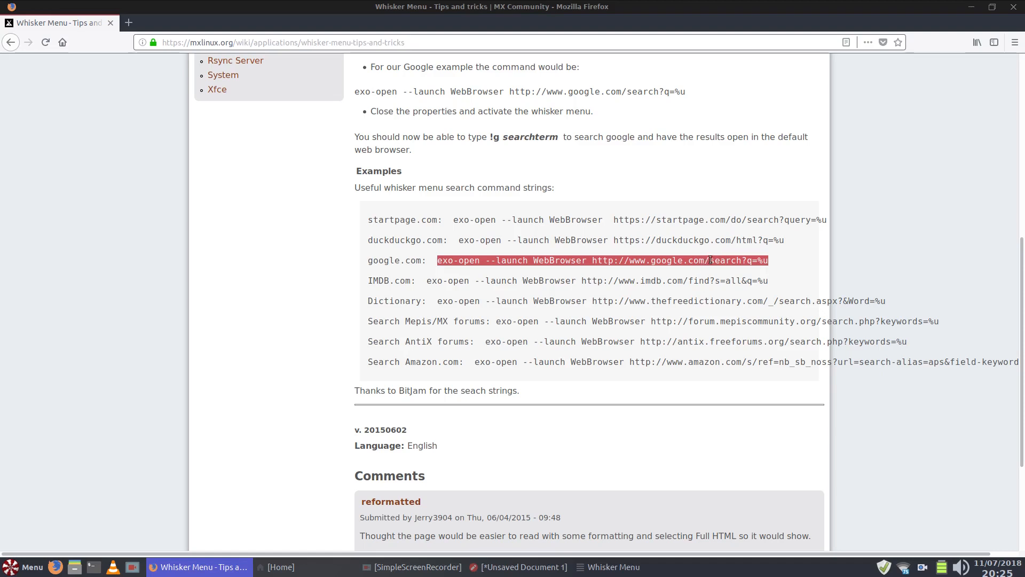
pyautogui.click(972, 9)
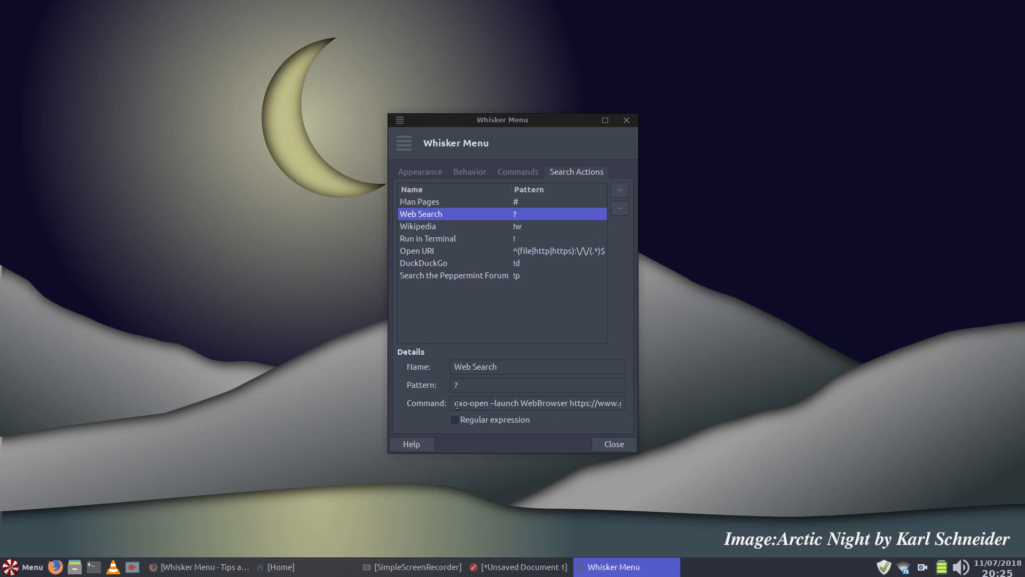
pyautogui.moveTo(455, 404); pyautogui.dragTo(635, 410)
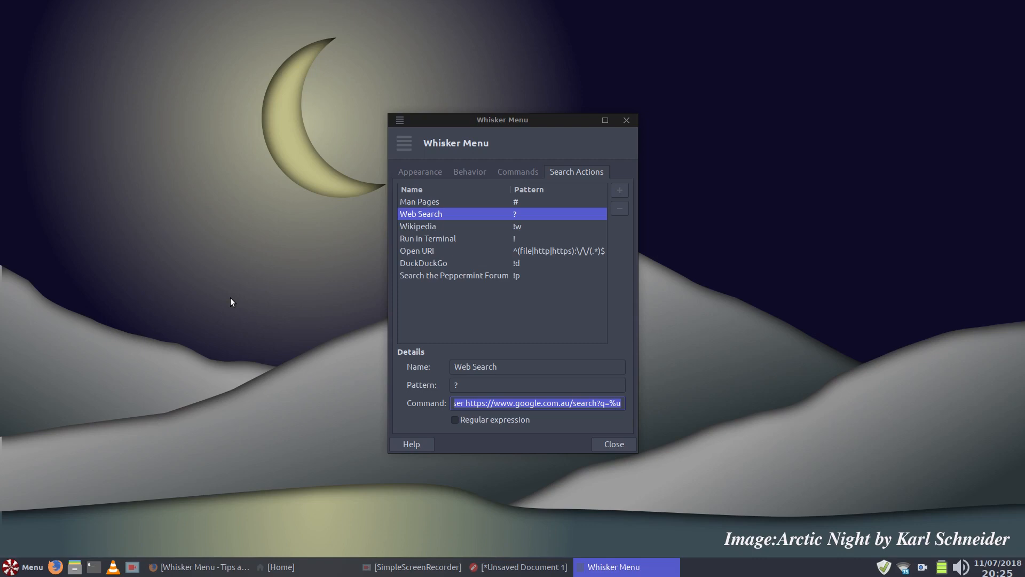
# Step: Run the Web Search action from the application menu with the query "?peppermint", and close the tips page and the browser
pyautogui.press('super')
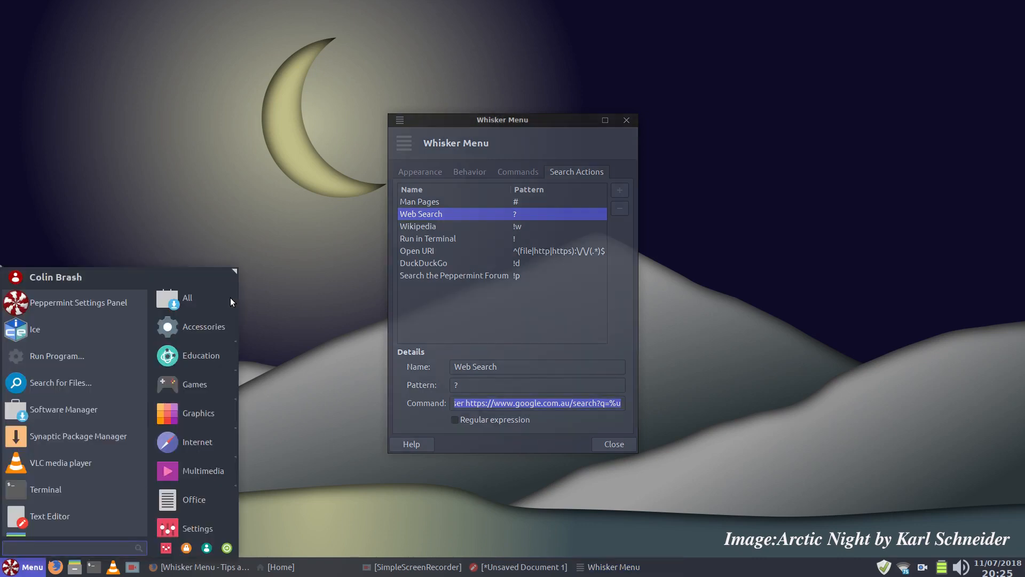
pyautogui.write('?')
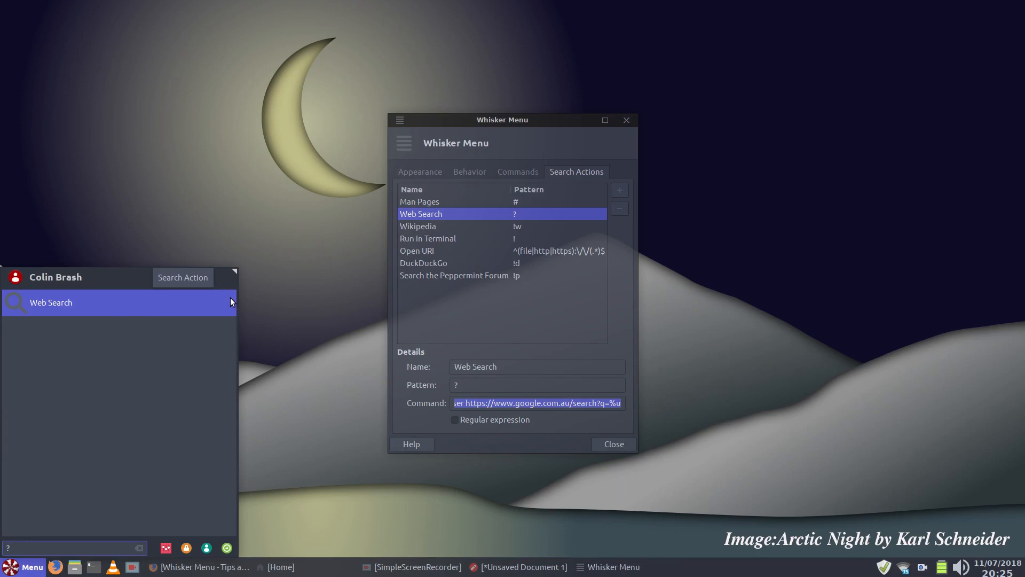
pyautogui.write('pepperm')
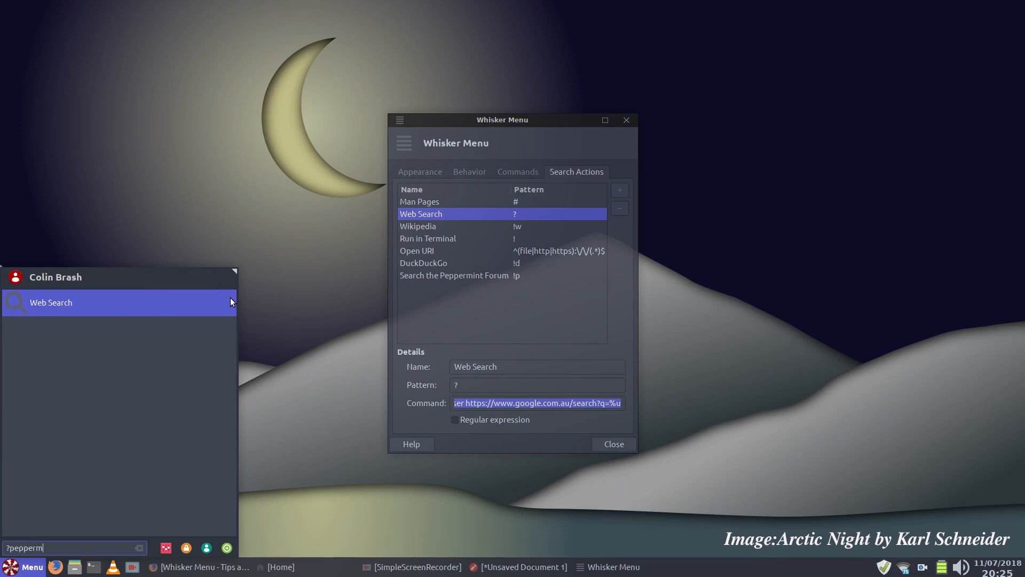
pyautogui.write('int')
pyautogui.press('Return')
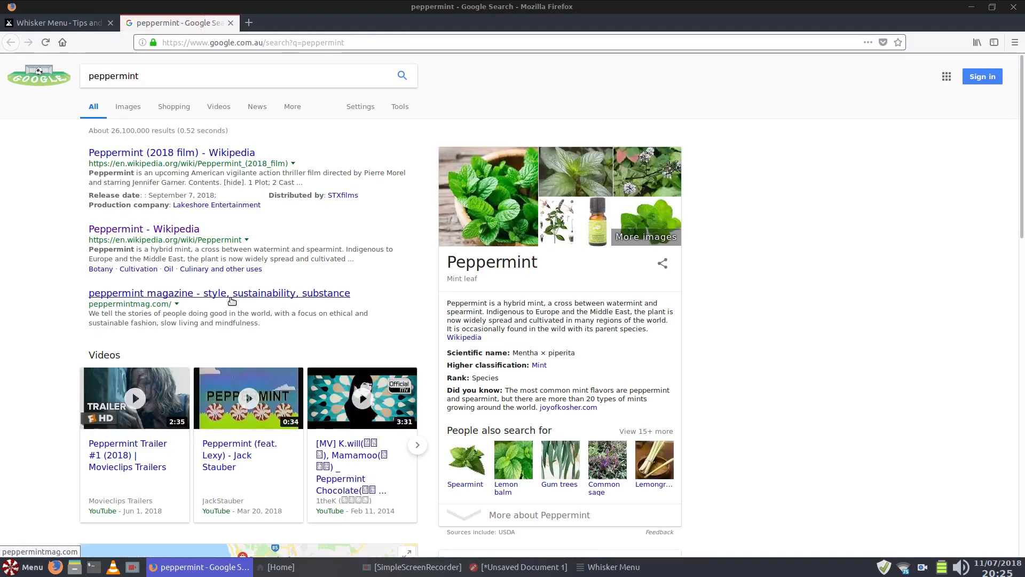
pyautogui.click(71, 27)
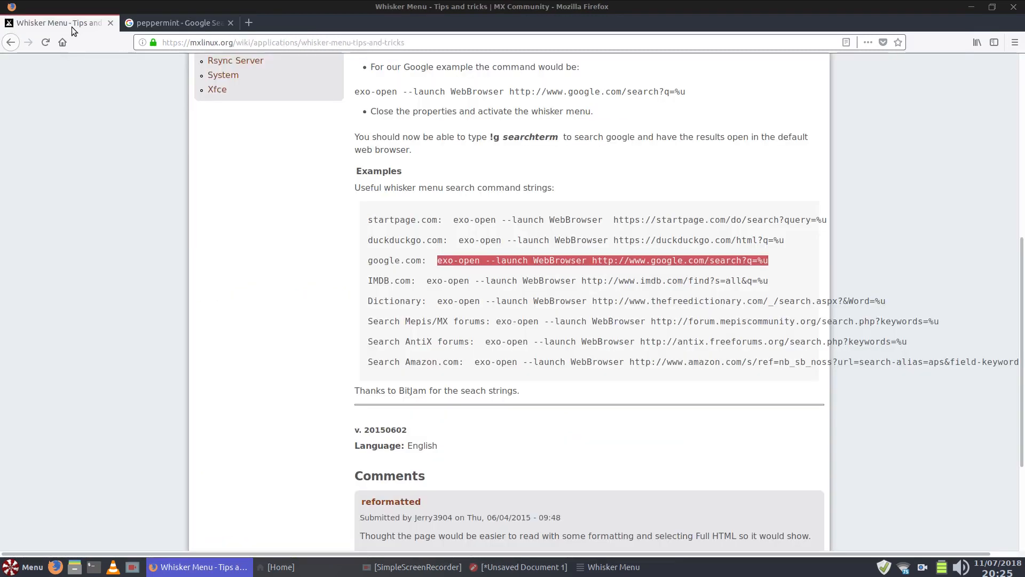
pyautogui.click(110, 23)
pyautogui.click(1012, 8)
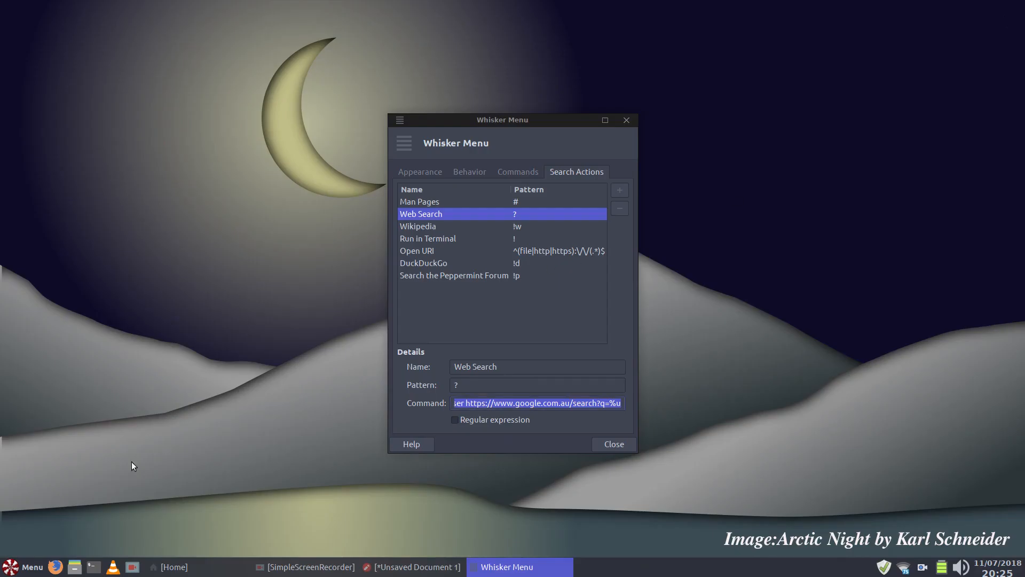
# Step: Run the Web Search action from the application menu with the query "?peppermint linux" and close the browser
pyautogui.click(24, 566)
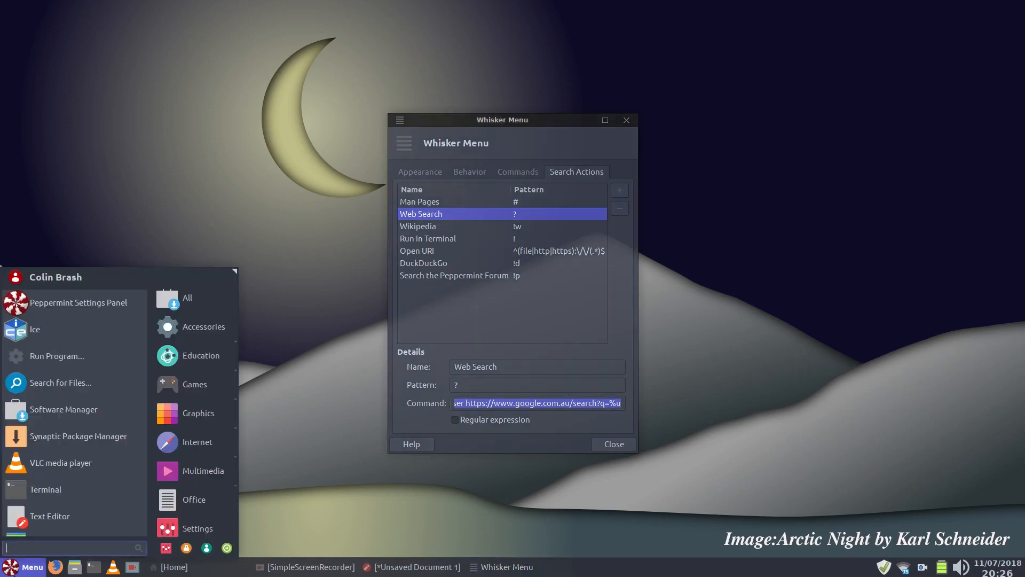
pyautogui.write('?')
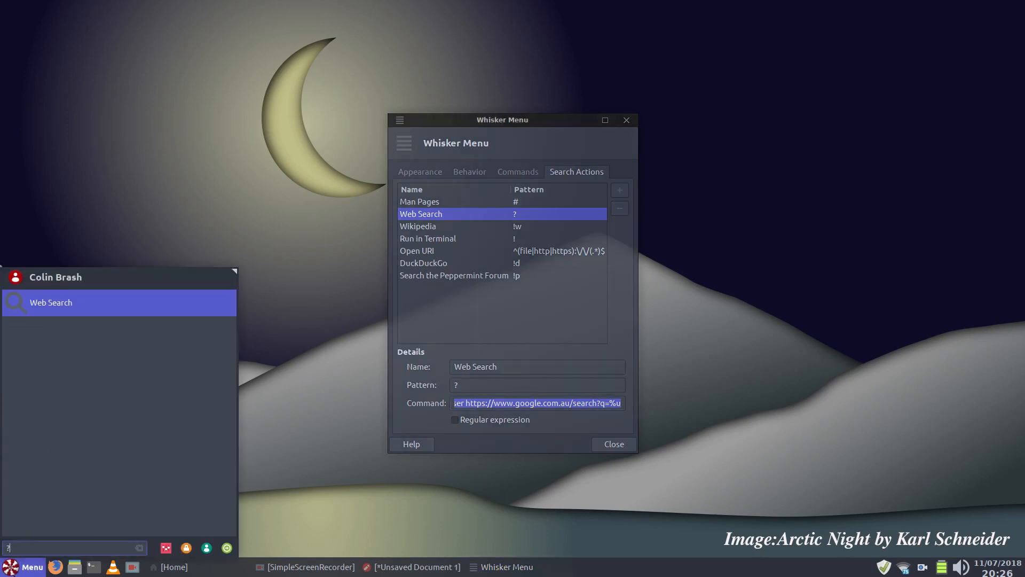
pyautogui.write('peppermint linux')
pyautogui.press('Return')
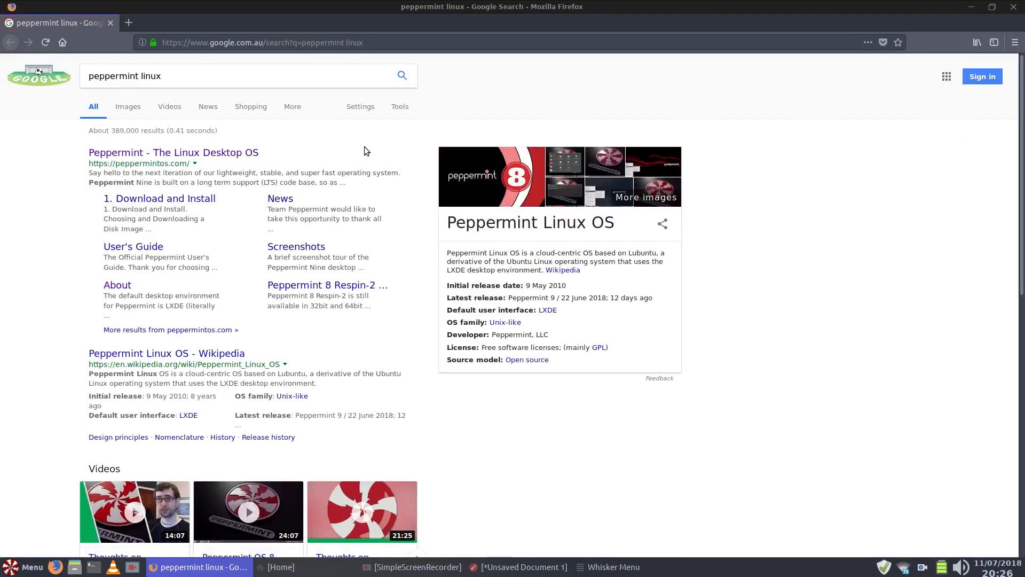
pyautogui.click(1014, 6)
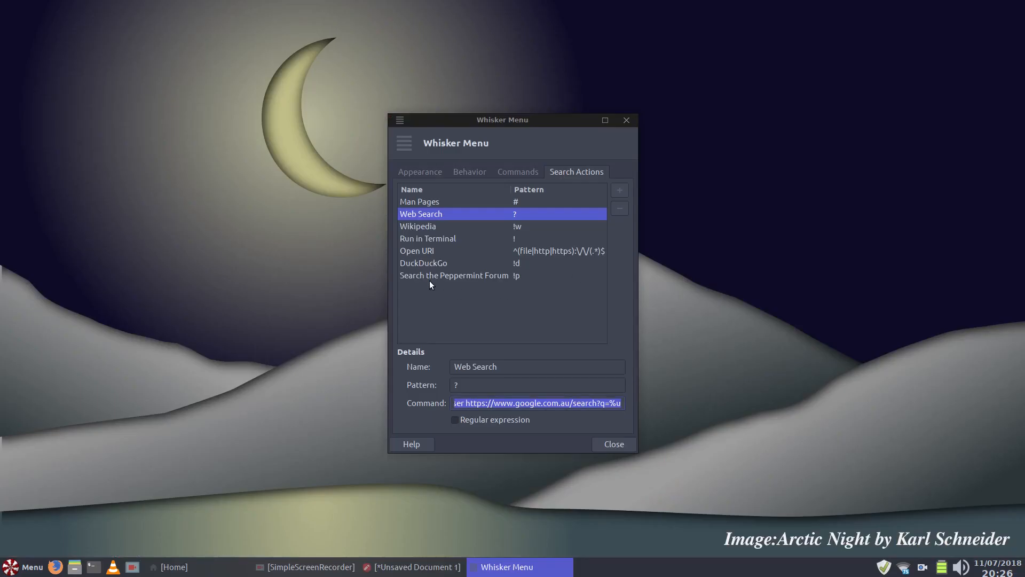
# Step: Select the DuckDuckGo action, run it from the application menu with the query "!dpeppermint linux", and close the browser
pyautogui.click(434, 264)
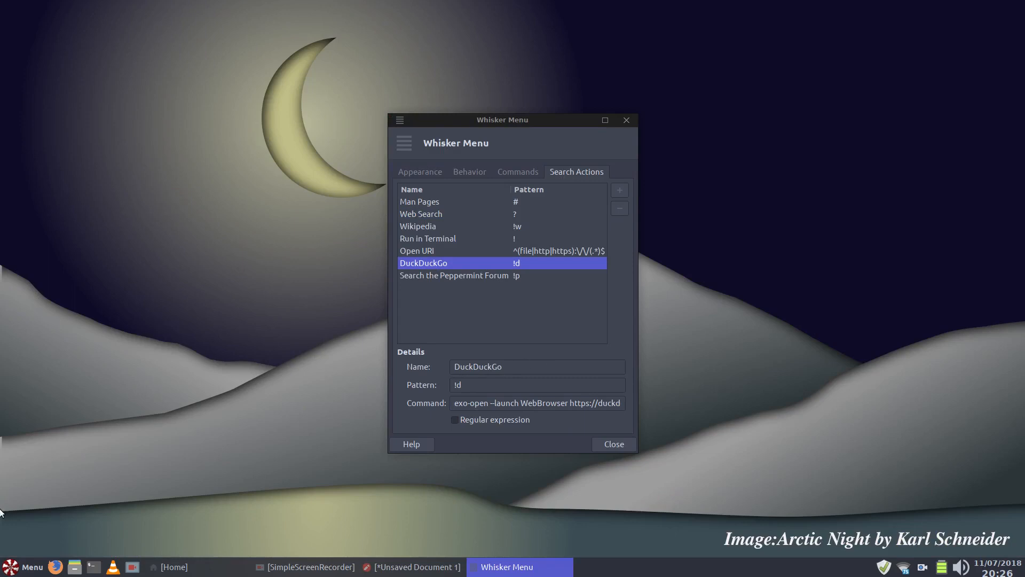
pyautogui.click(23, 572)
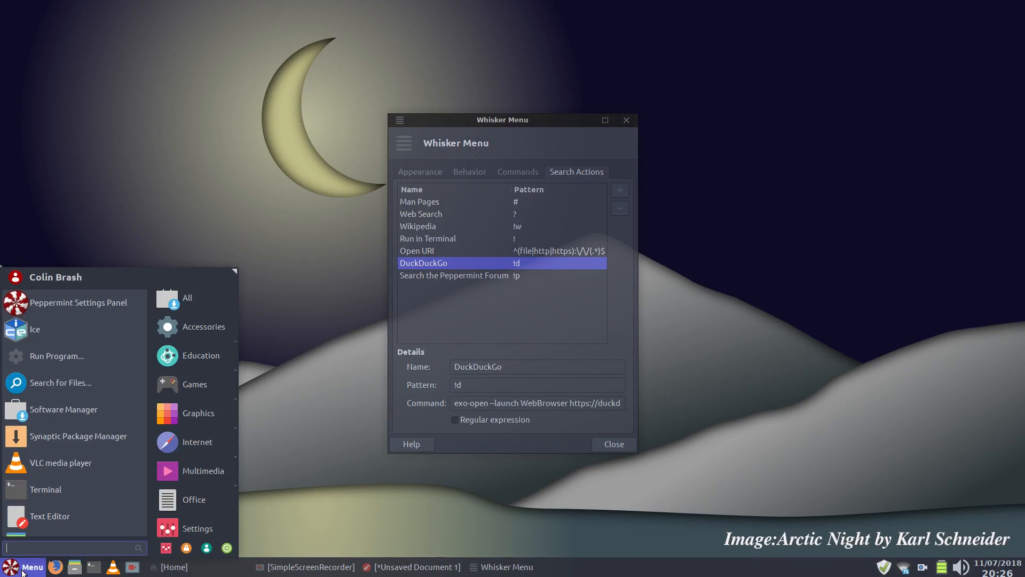
pyautogui.write('!dpeppermint linux')
pyautogui.press('Return')
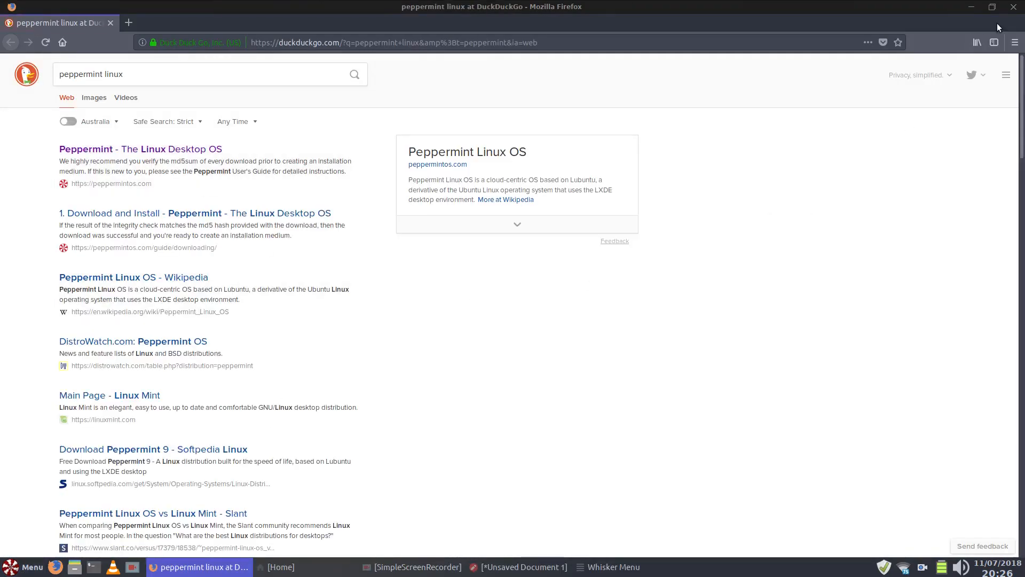
pyautogui.click(1013, 6)
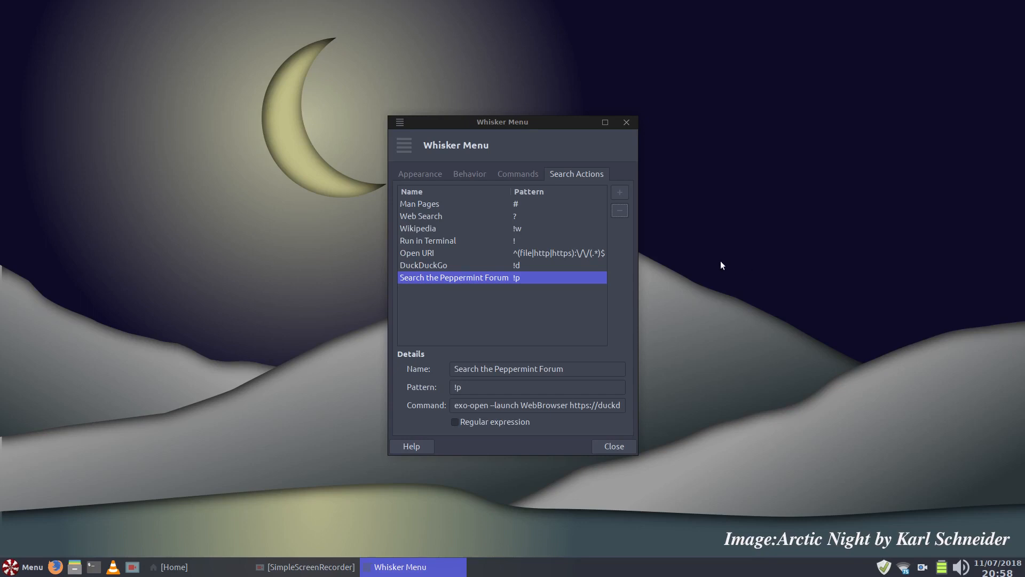
# Step: Add a search action named Documents with pattern "d" and a nemo command pointing to the Documents folder in the user's home directory
pyautogui.click(619, 193)
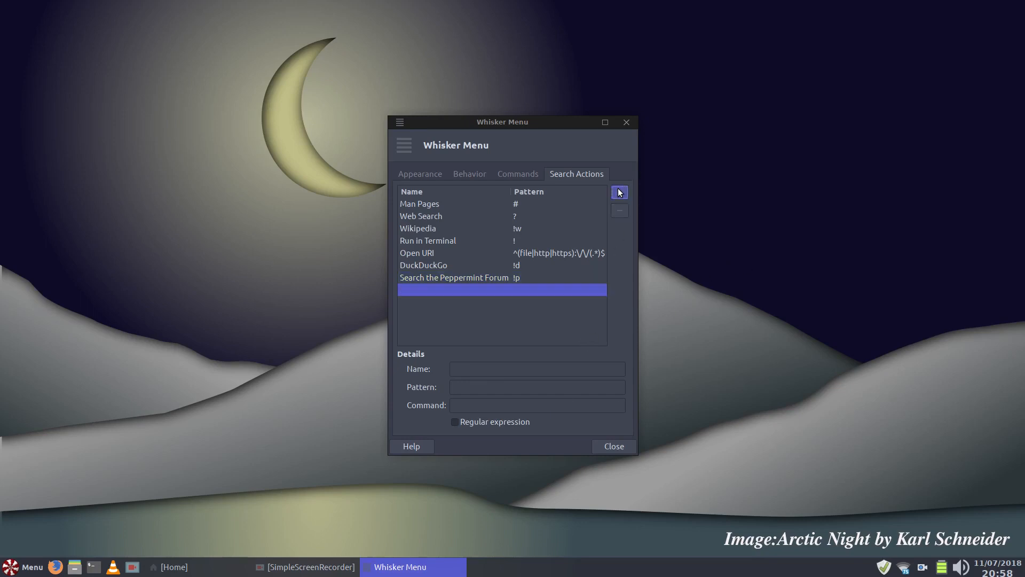
pyautogui.click(458, 373)
pyautogui.write('Docum')
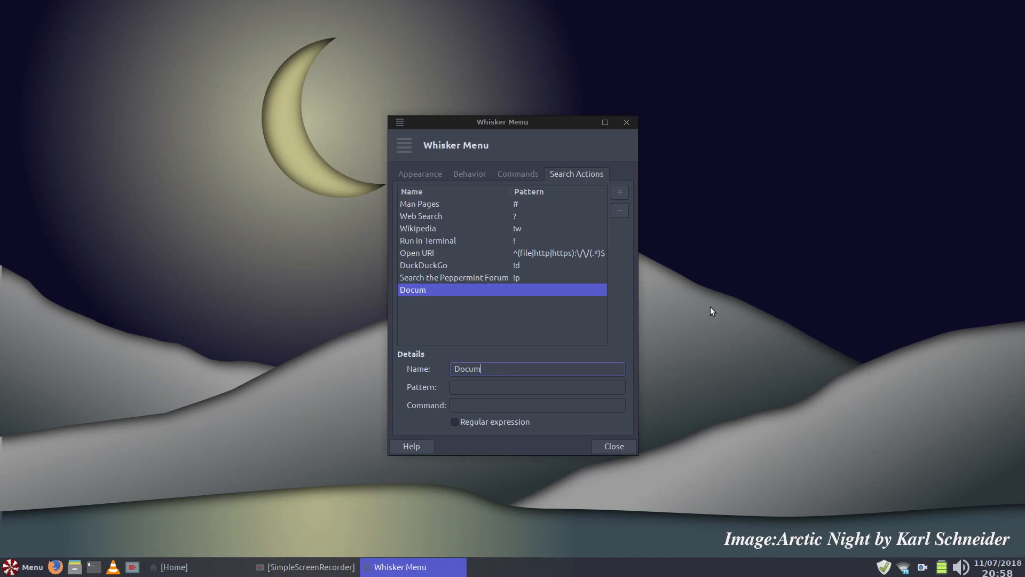
pyautogui.write('ents')
pyautogui.click(484, 385)
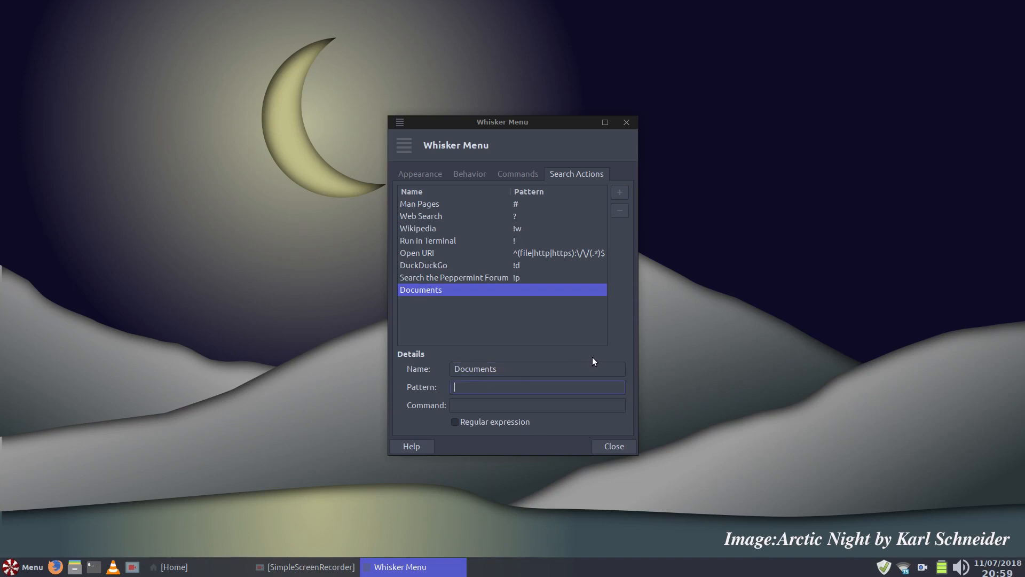
pyautogui.write('d')
pyautogui.click(476, 406)
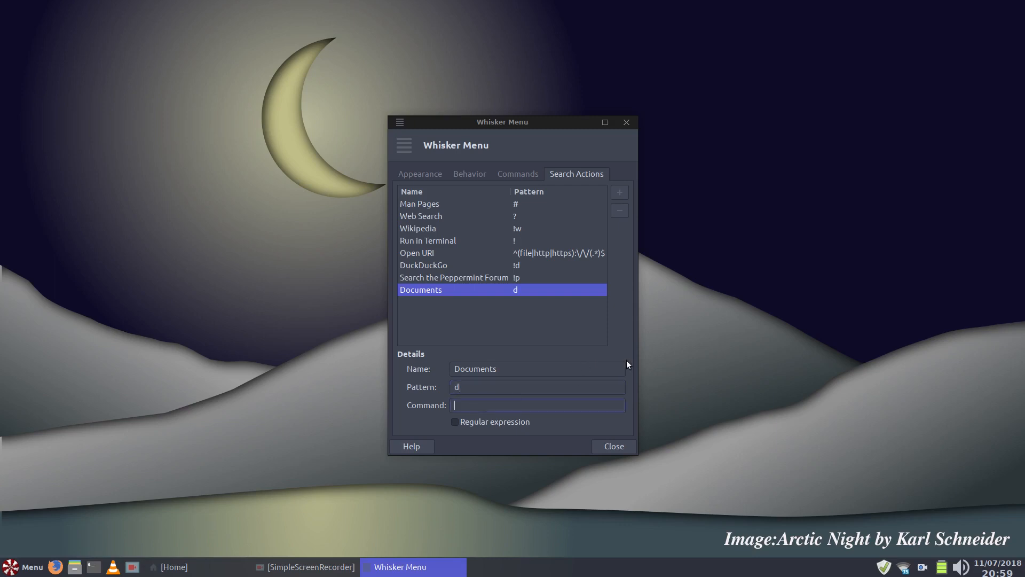
pyautogui.write('nemo /home/colin/Documents')
# Step: Run the Documents action from the application menu with the query "d" and close the folder window
pyautogui.press('super')
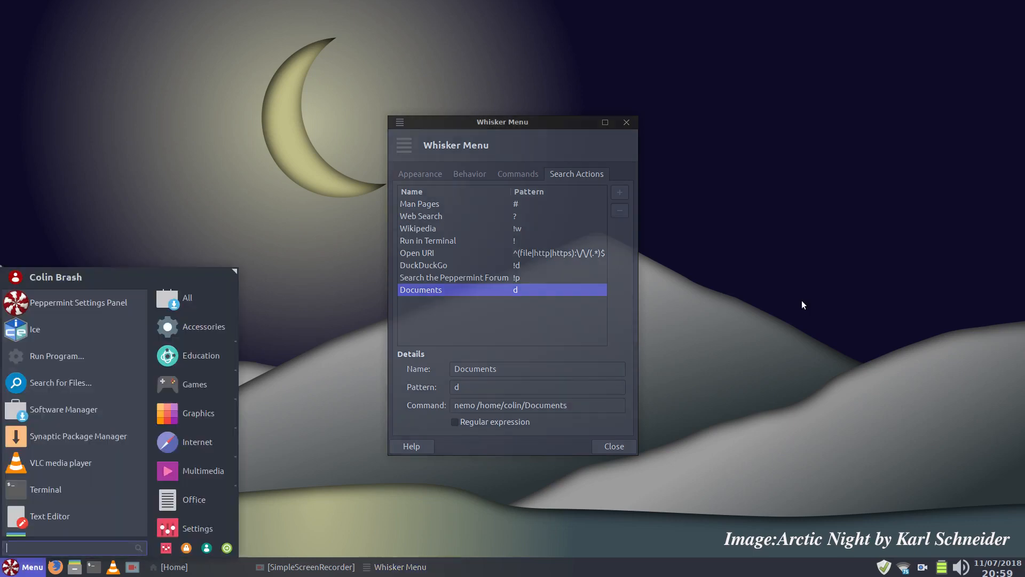
pyautogui.write('d')
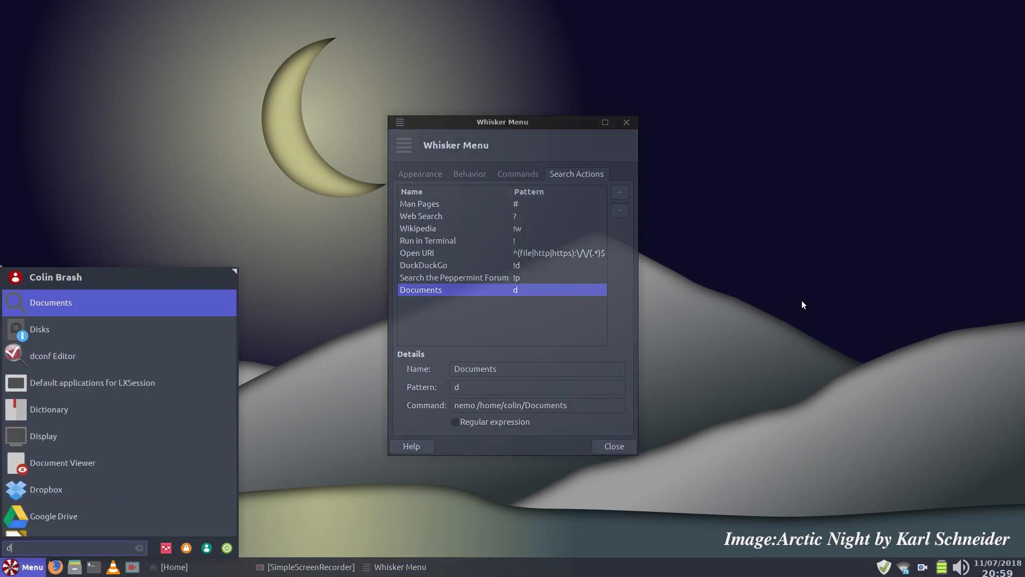
pyautogui.press('Return')
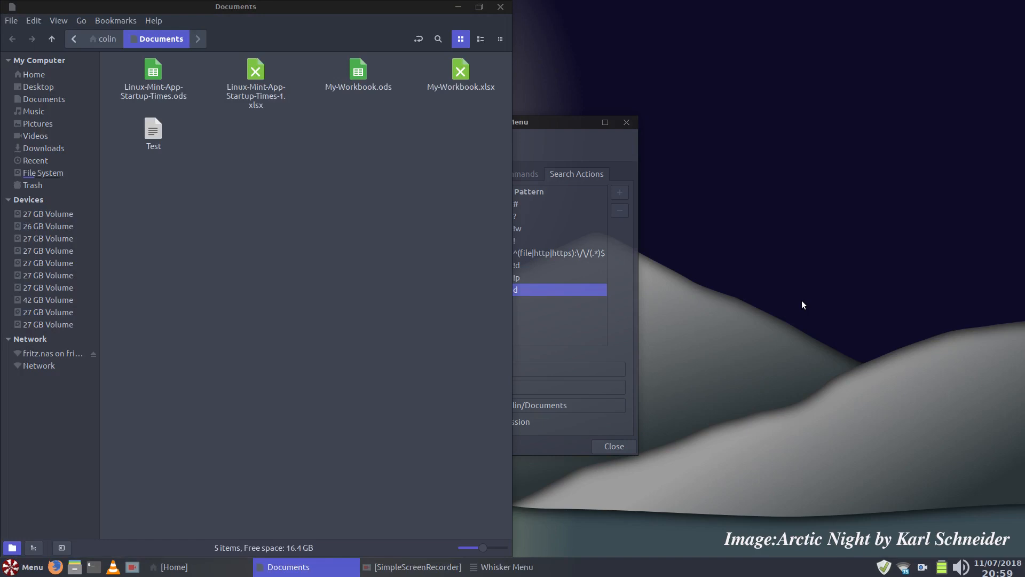
pyautogui.click(501, 7)
# Step: Add a search action named Downloads with pattern "w" and a nemo command pointing to the Downloads folder in the user's home directory
pyautogui.click(620, 192)
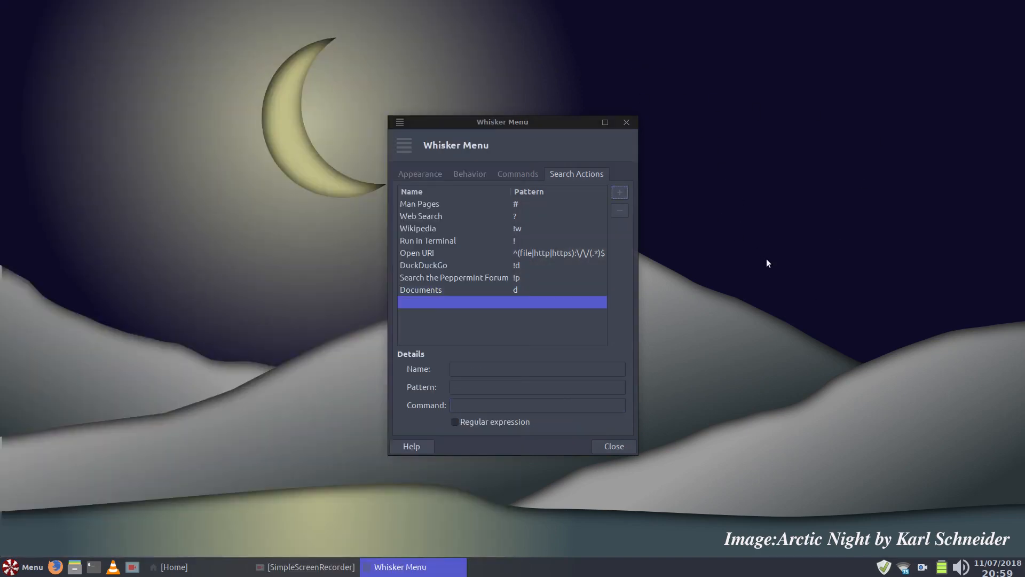
pyautogui.click(462, 371)
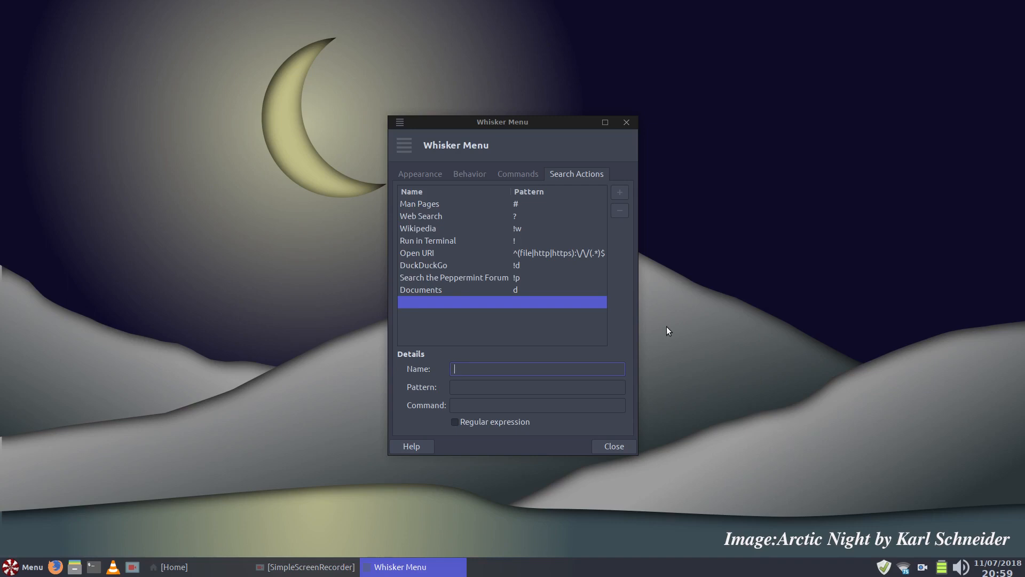
pyautogui.write('w')
pyautogui.press('BackSpace')
pyautogui.write('Downloads')
pyautogui.press('Tab')
pyautogui.write('w')
pyautogui.press('Tab')
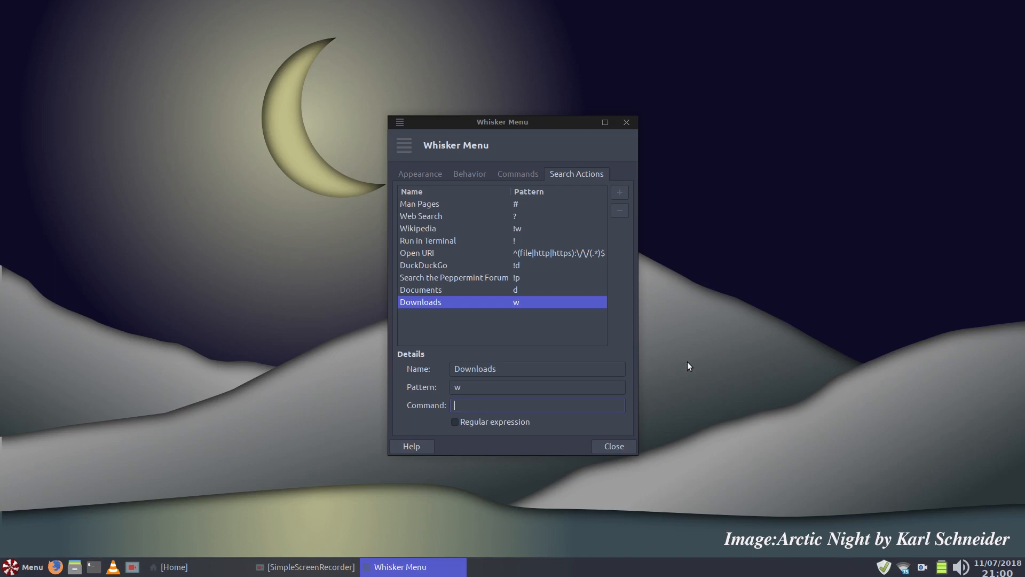
pyautogui.write('nemo /home/colin/Downloads')
# Step: Run the Downloads action with the query "w" and the Documents action with "d" from the application menu, and close both folder windows
pyautogui.press('super')
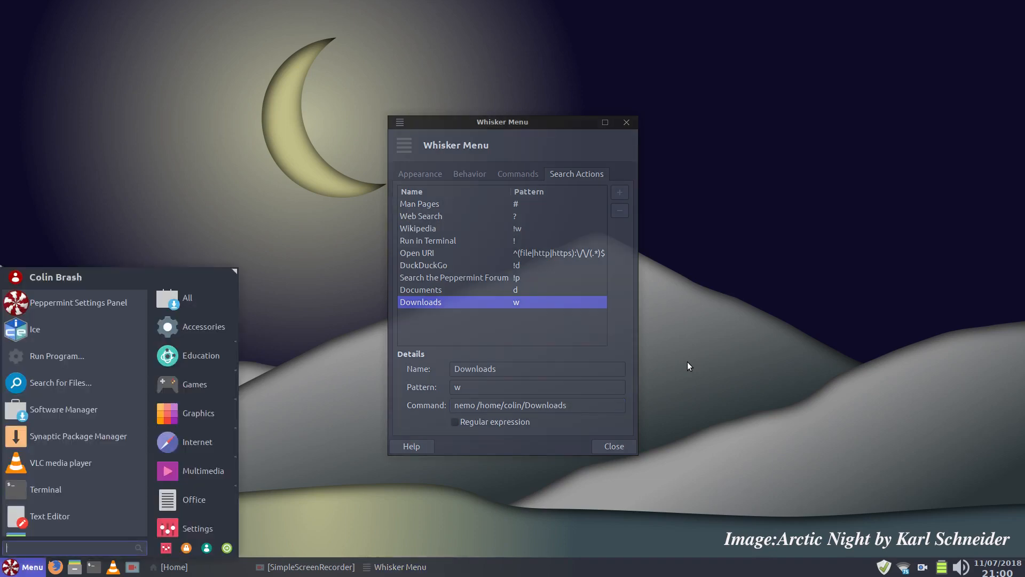
pyautogui.write('w')
pyautogui.press('Return')
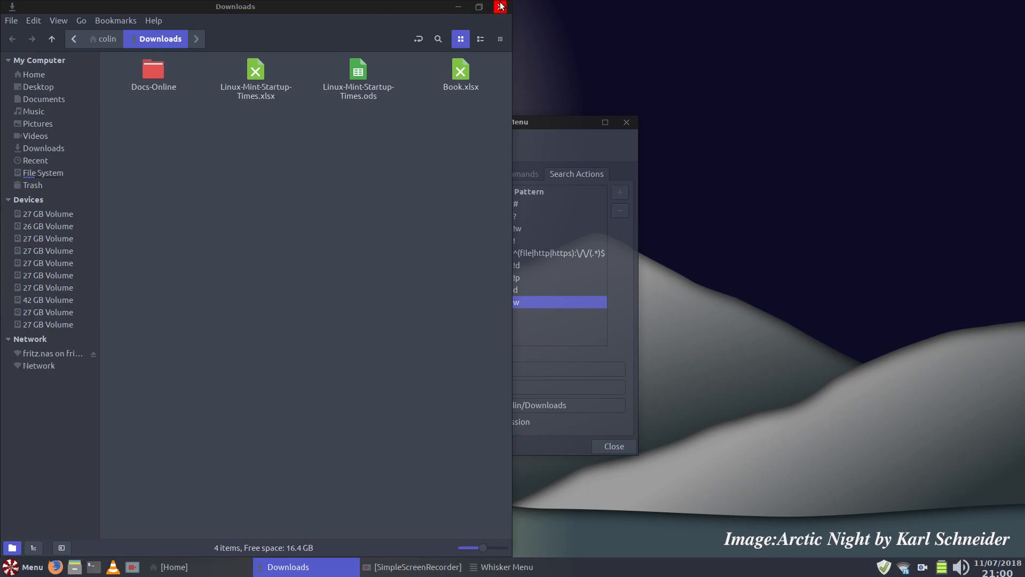
pyautogui.press('super')
pyautogui.write('d')
pyautogui.press('Return')
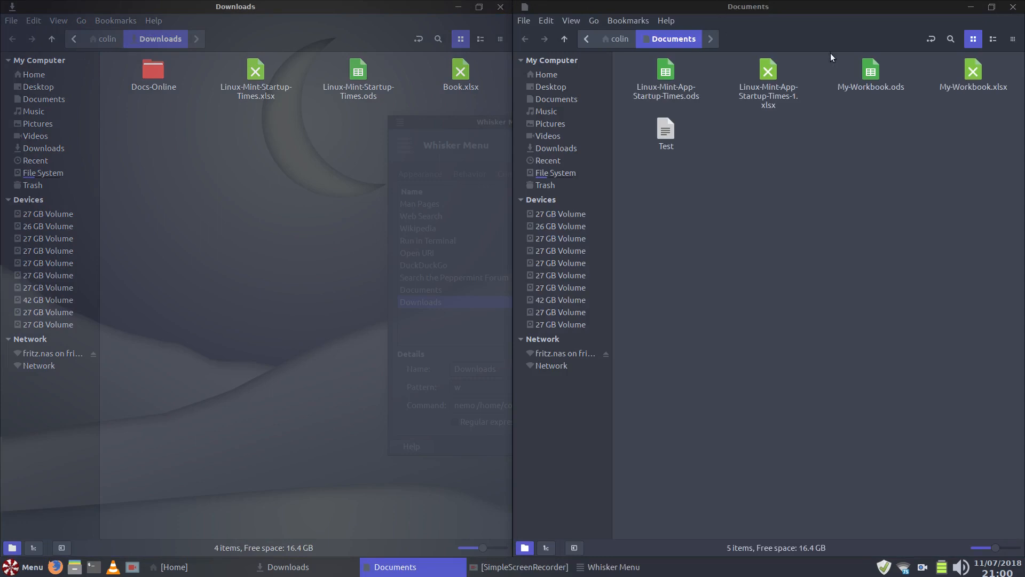
pyautogui.click(1013, 6)
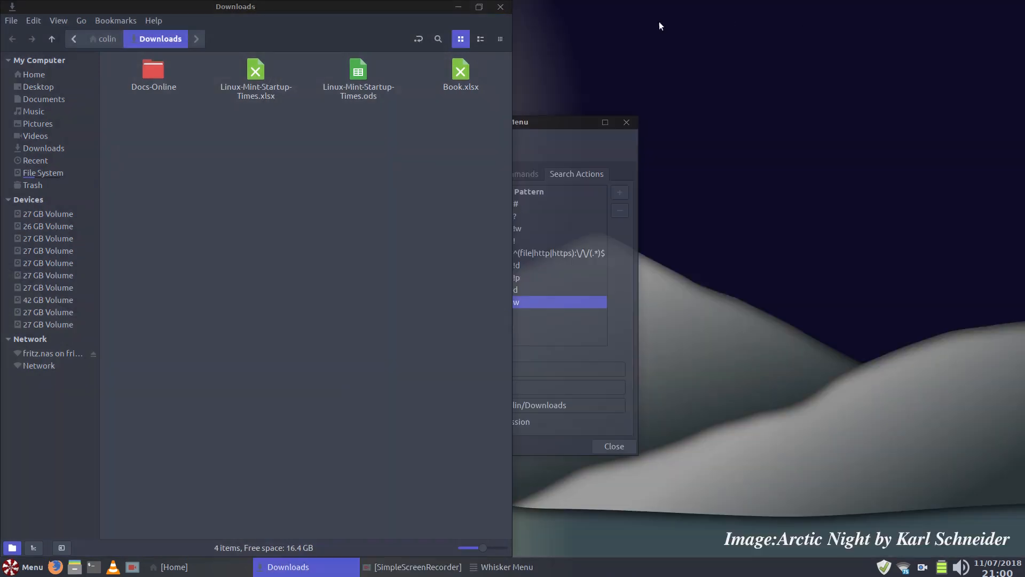
pyautogui.click(500, 7)
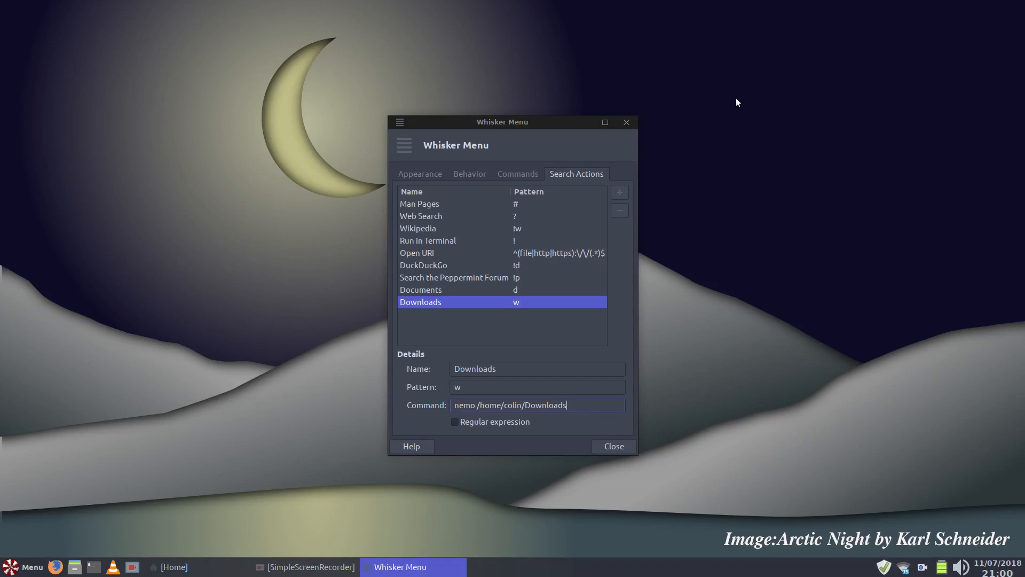
# Step: Switch to the Home folder window, look through its file search and menu commands, and close the window
pyautogui.press('super')
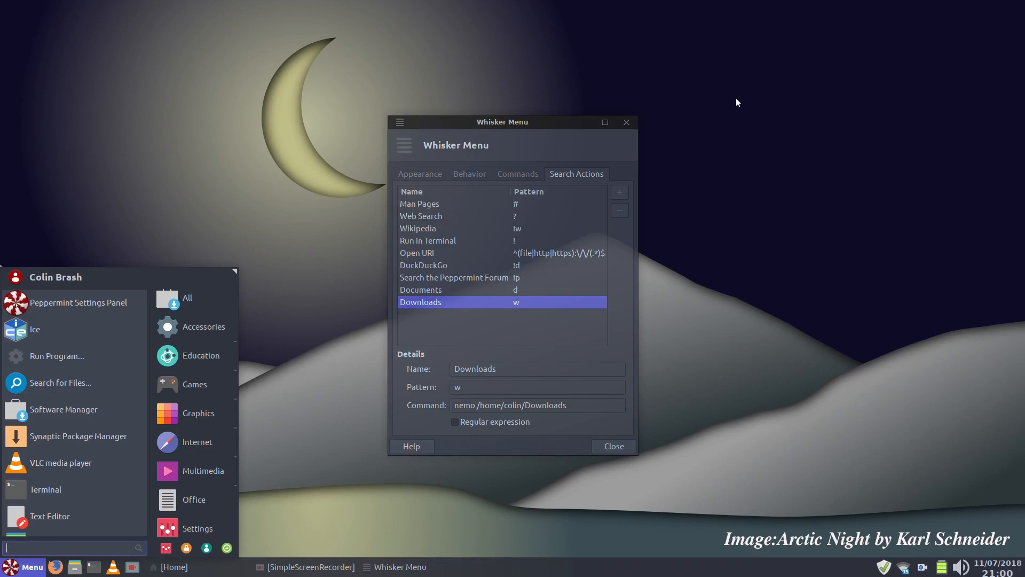
pyautogui.press('Escape')
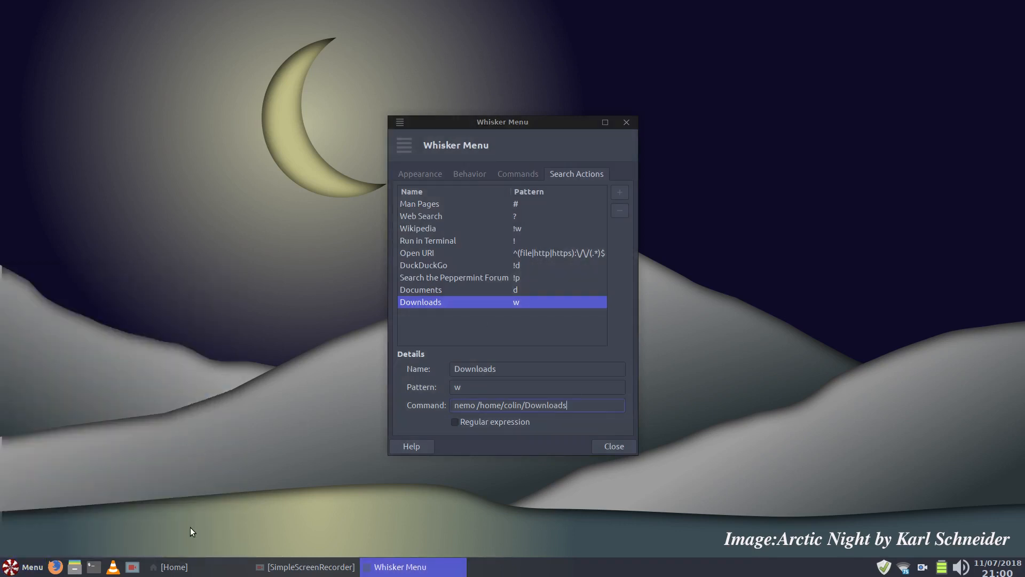
pyautogui.click(252, 562)
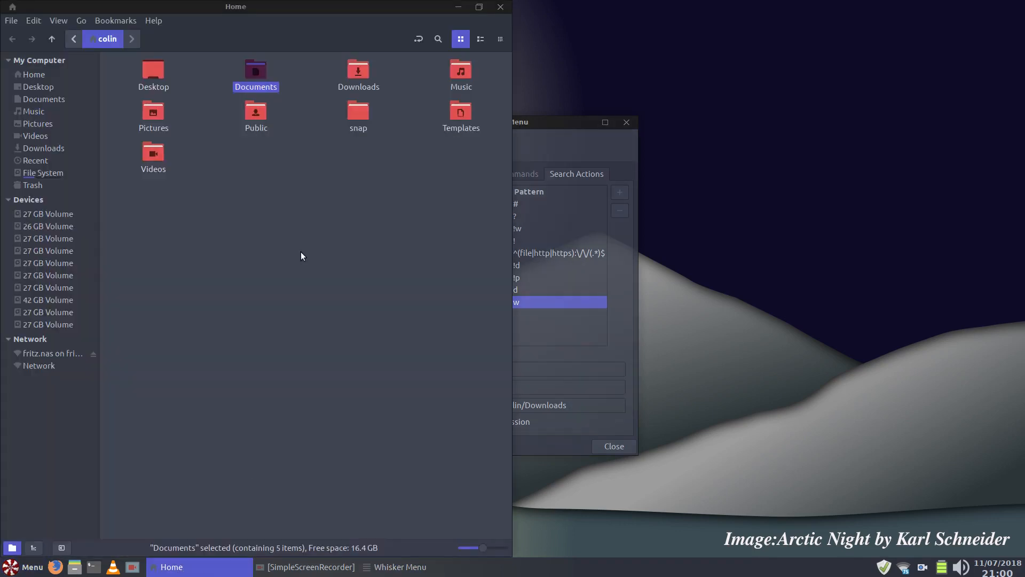
pyautogui.click(438, 39)
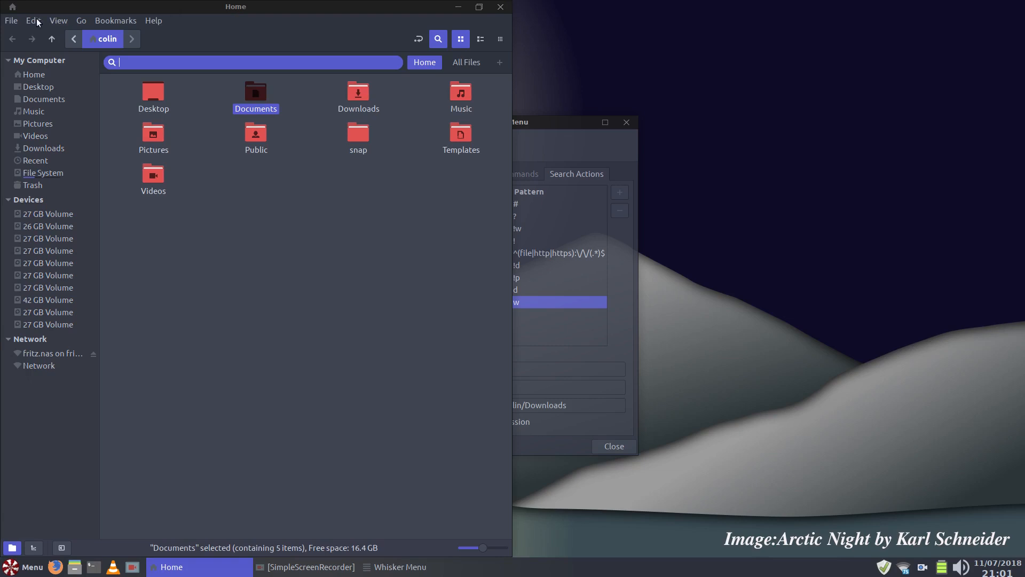
pyautogui.click(58, 20)
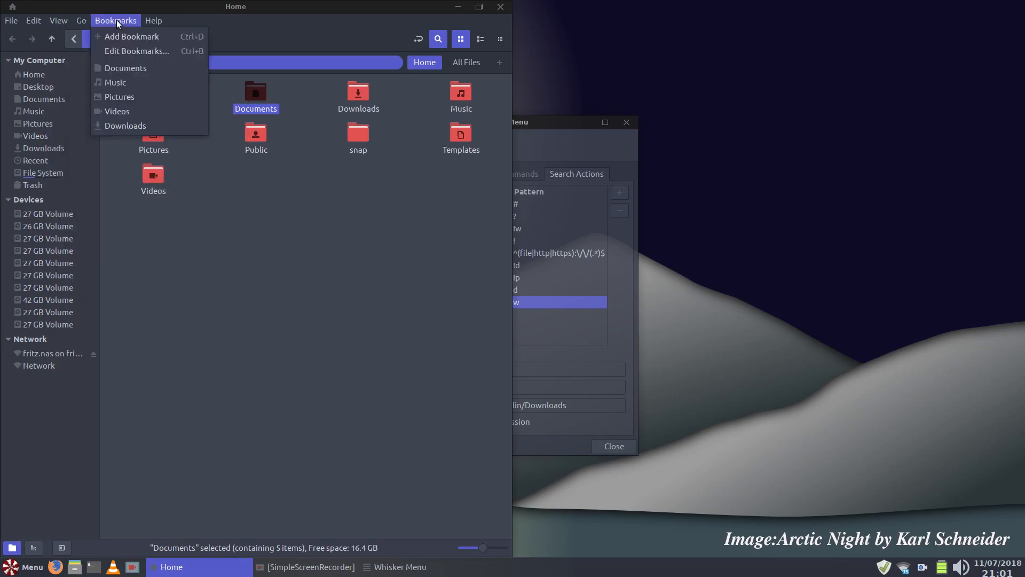
pyautogui.moveTo(29, 25)
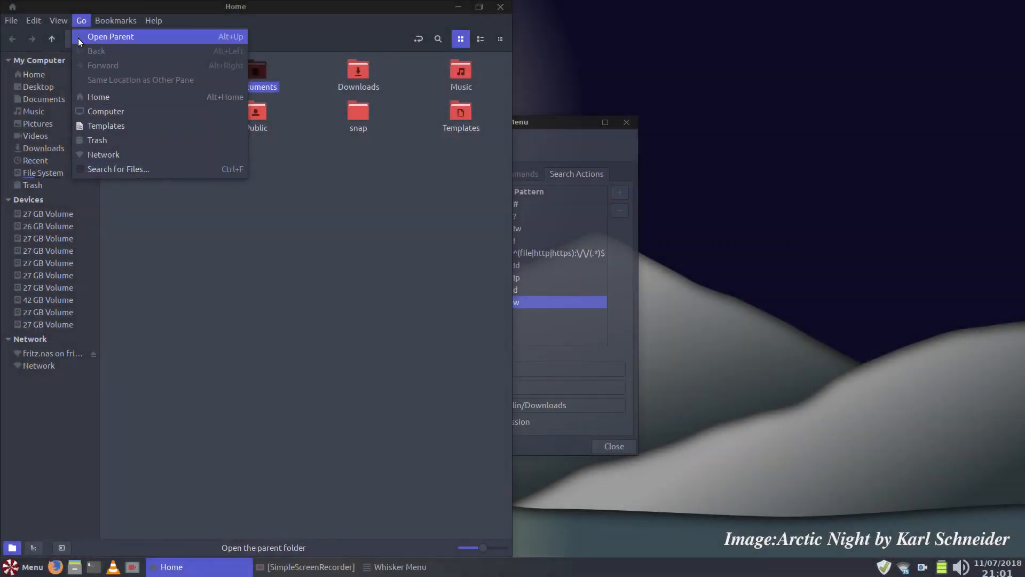
pyautogui.click(80, 23)
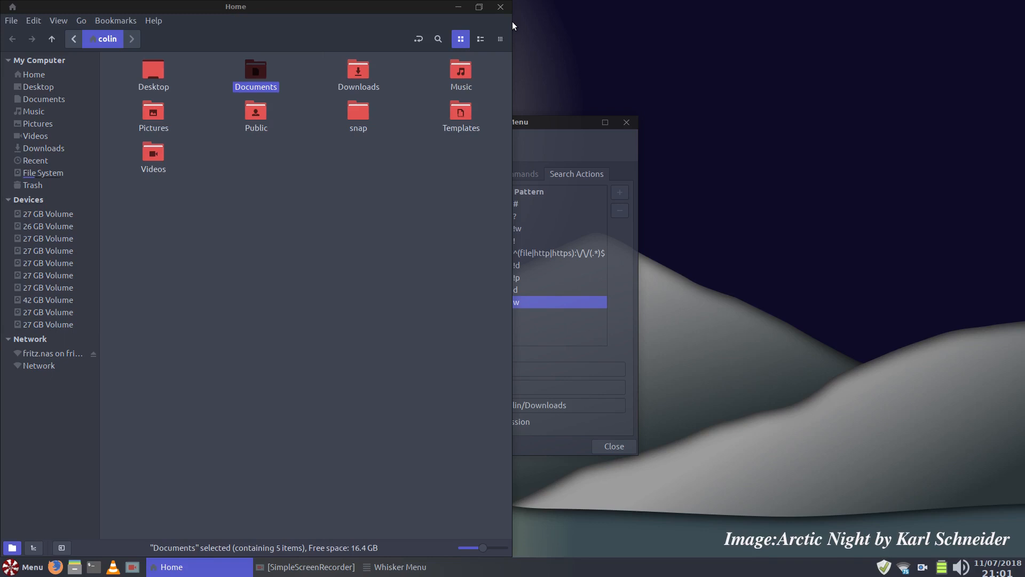
pyautogui.hotkey('ctrl', 'f')
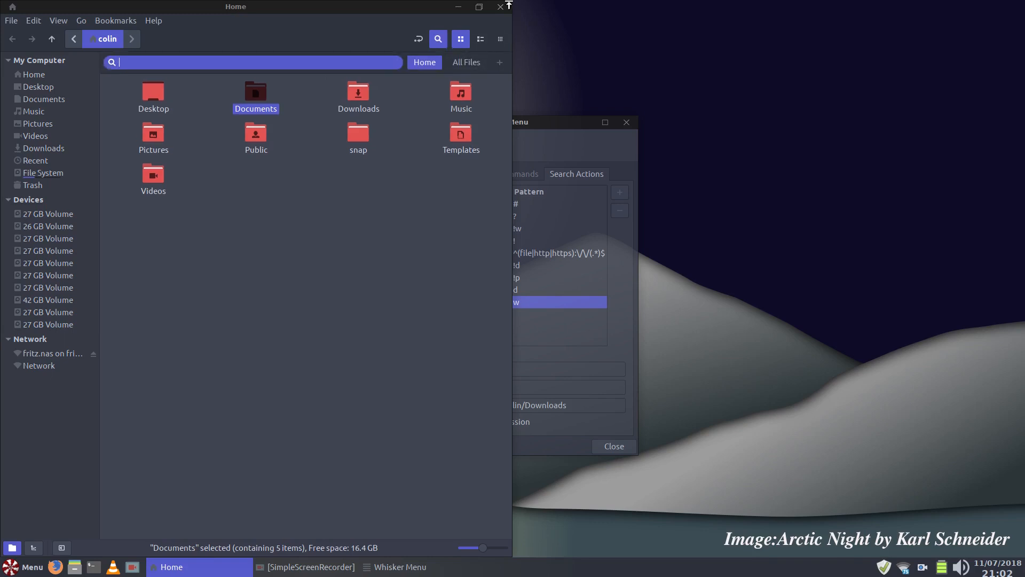
pyautogui.click(502, 6)
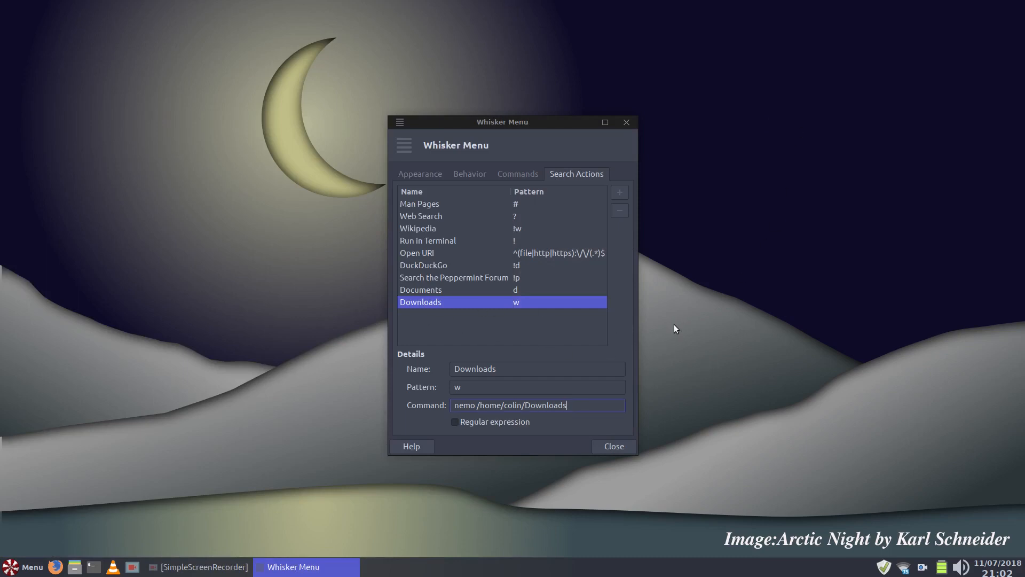
# Step: Open the Home folder in the file manager and highlight the location and name in the Documents folder's properties
pyautogui.click(75, 567)
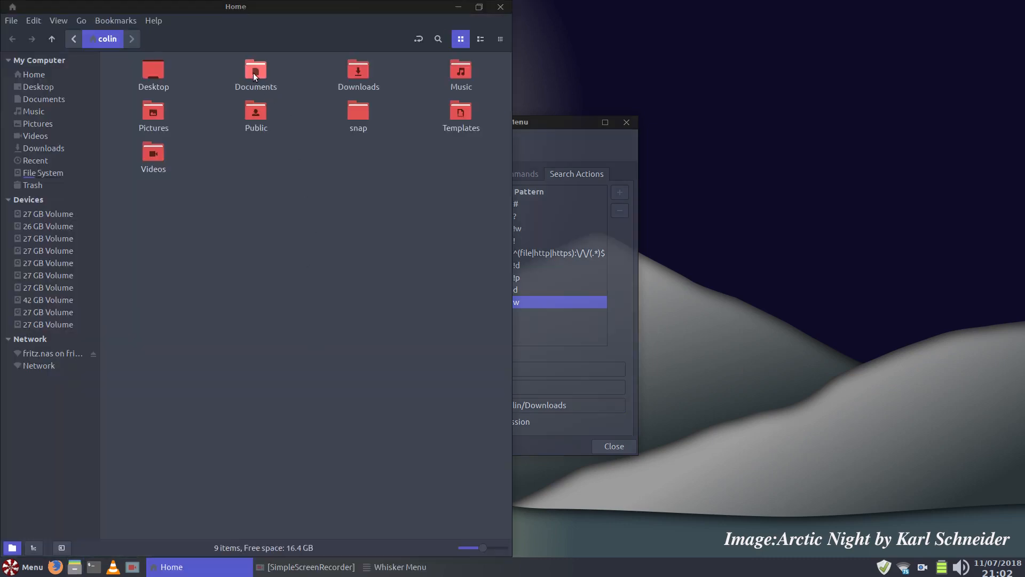
pyautogui.rightClick(254, 76)
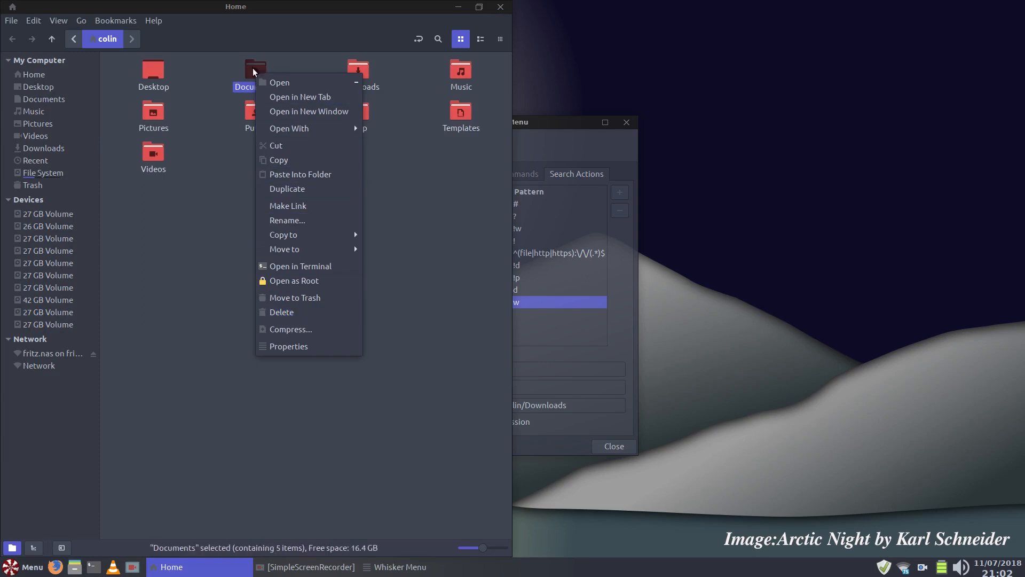
pyautogui.click(241, 142)
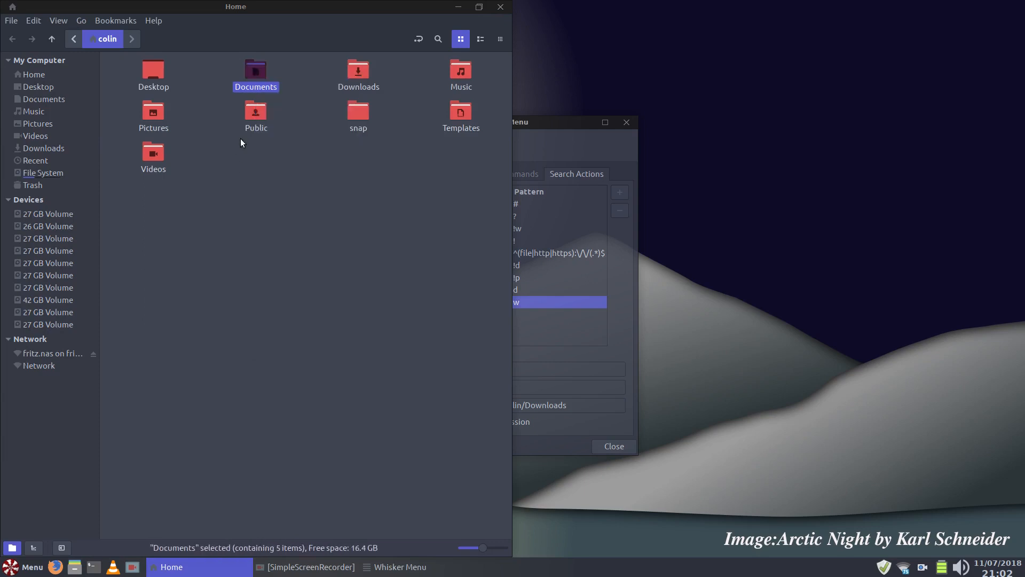
pyautogui.rightClick(261, 70)
pyautogui.click(286, 346)
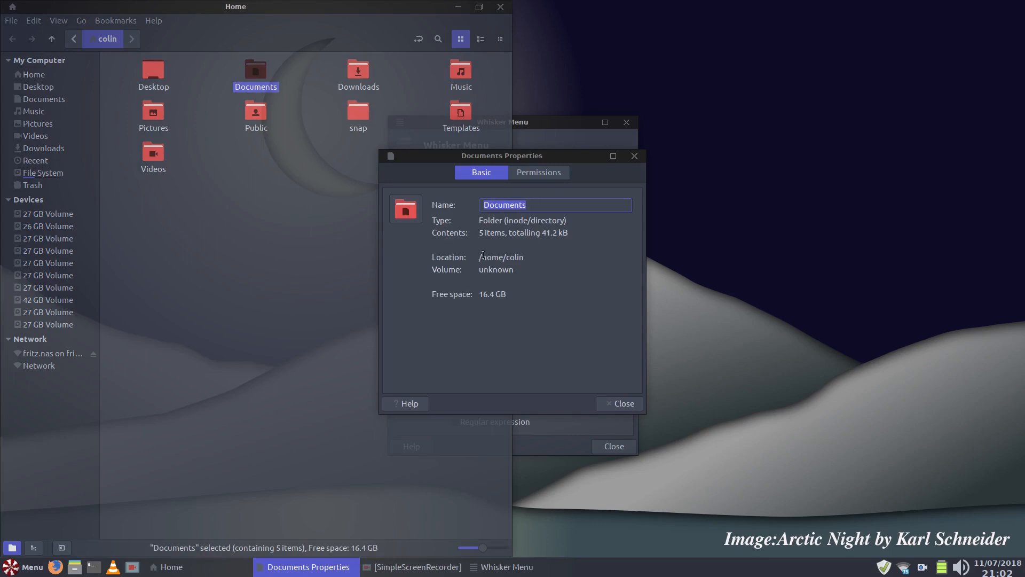
pyautogui.moveTo(479, 257); pyautogui.dragTo(524, 261)
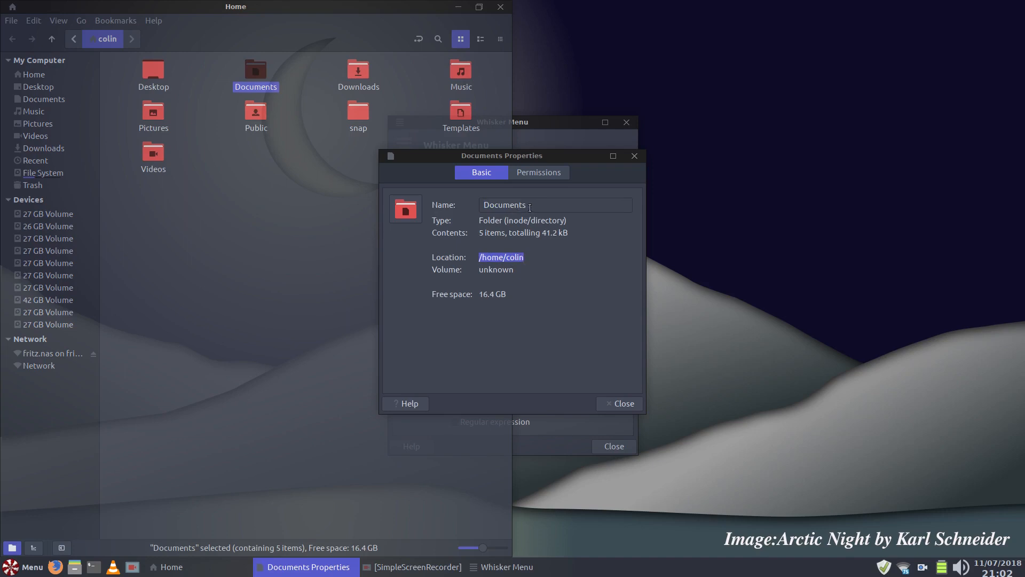
pyautogui.doubleClick(499, 197)
pyautogui.moveTo(498, 197); pyautogui.dragTo(475, 201)
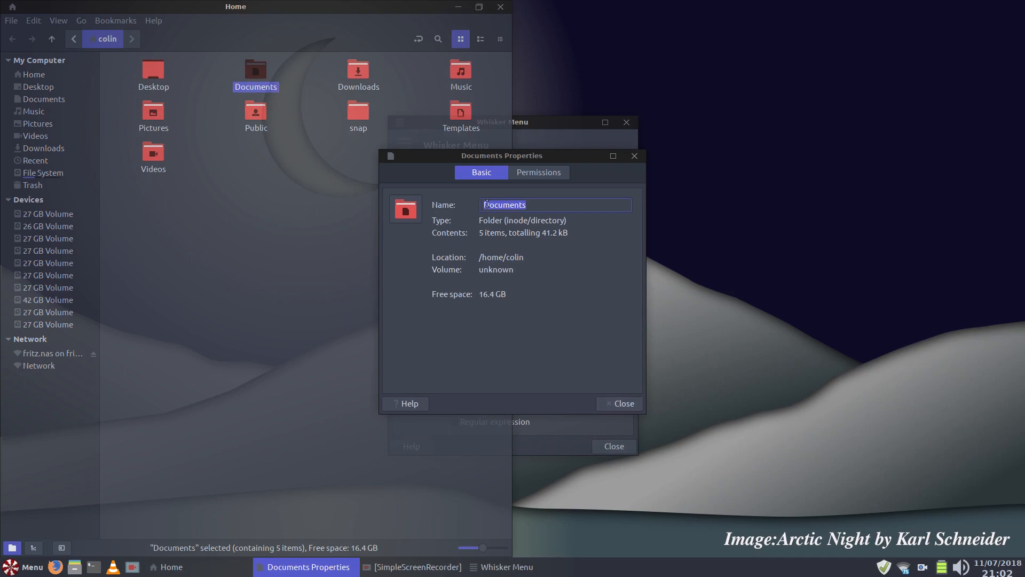
# Step: Close the Documents properties, the Home folder window and the Whisker Menu settings
pyautogui.click(629, 404)
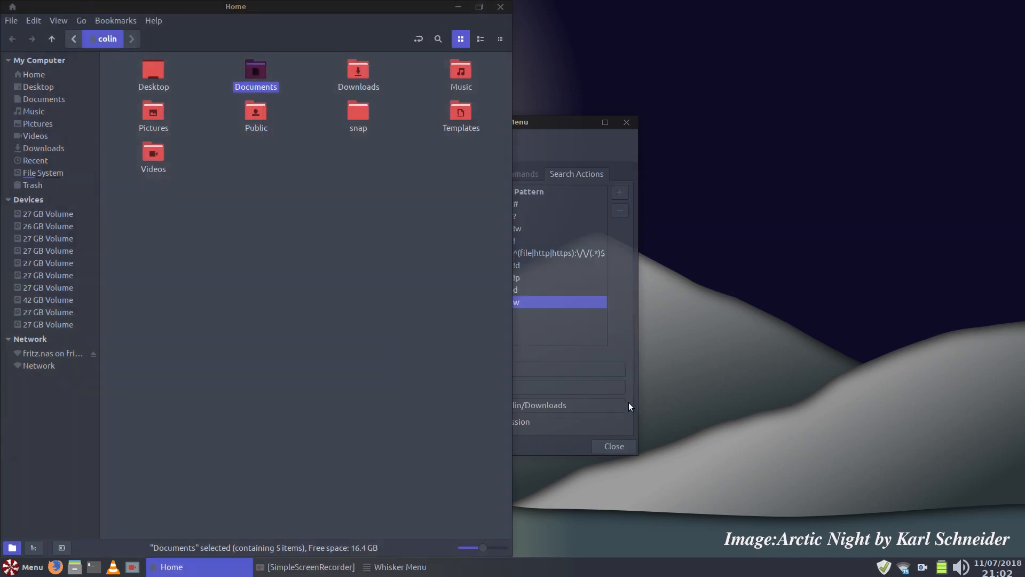
pyautogui.click(501, 7)
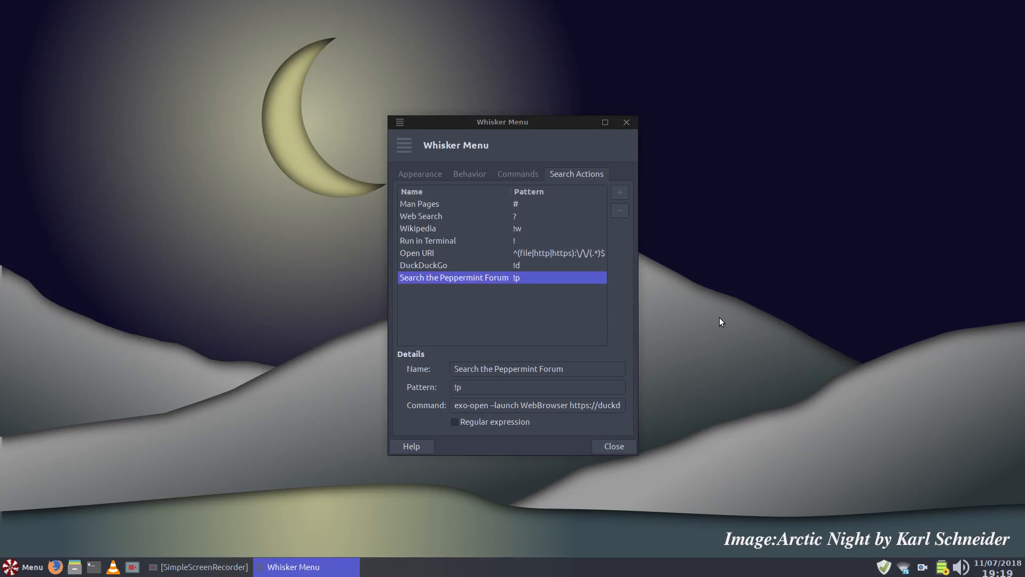
pyautogui.click(614, 446)
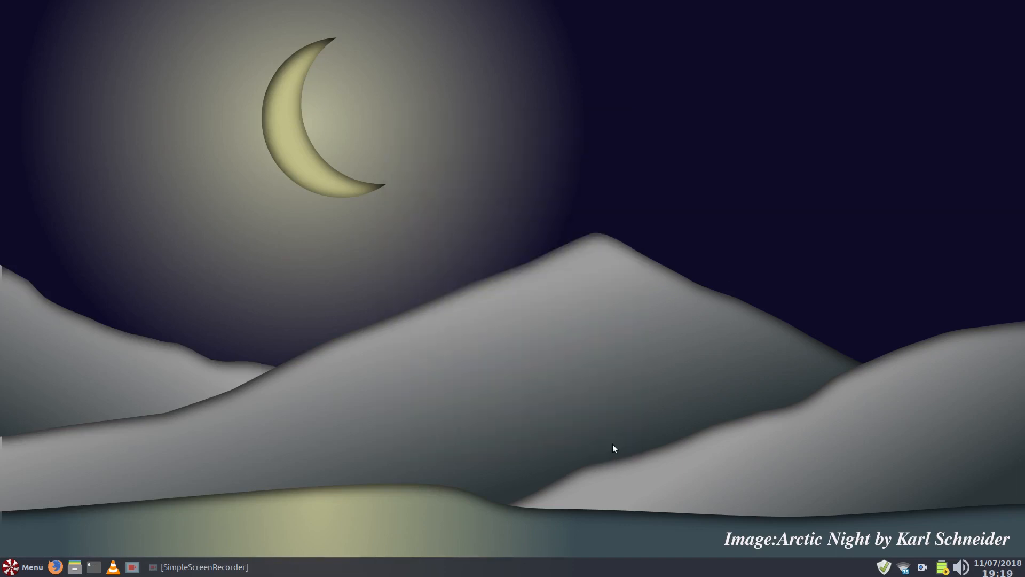